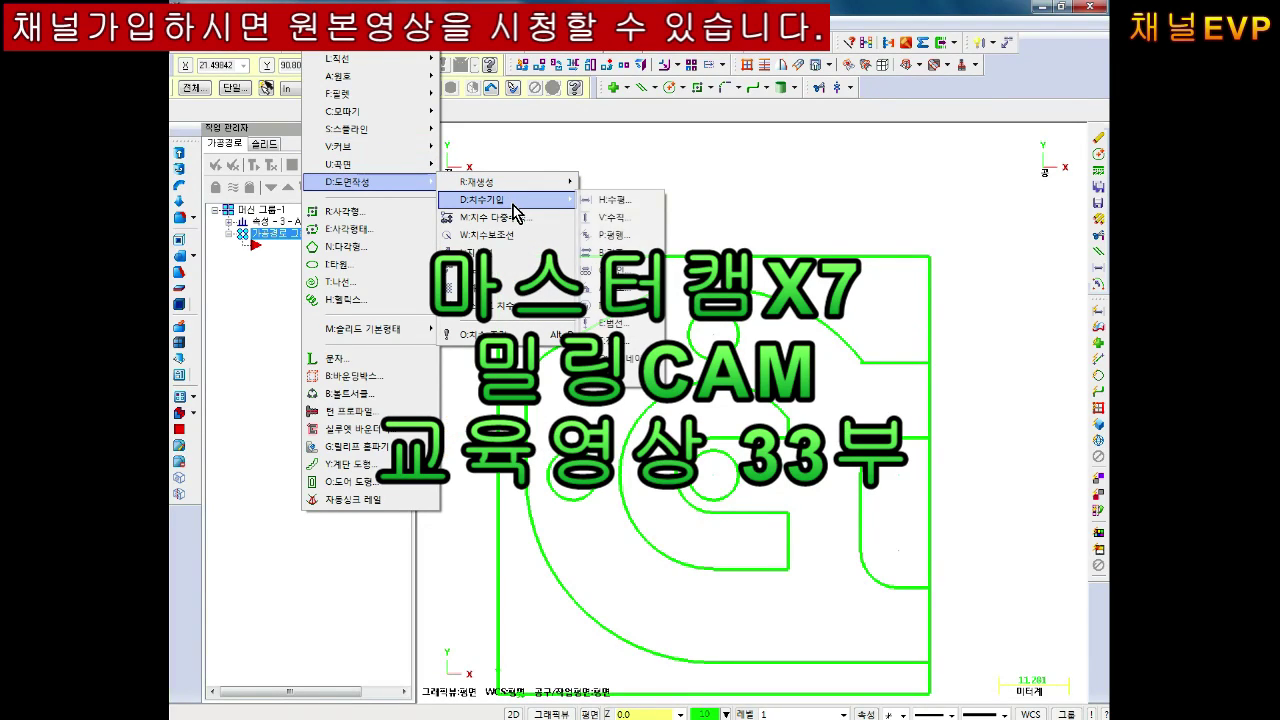
Add an 8.50 vertical dimension from the top edge to the upper circle's top, placed right of the part.
left_click(621, 221)
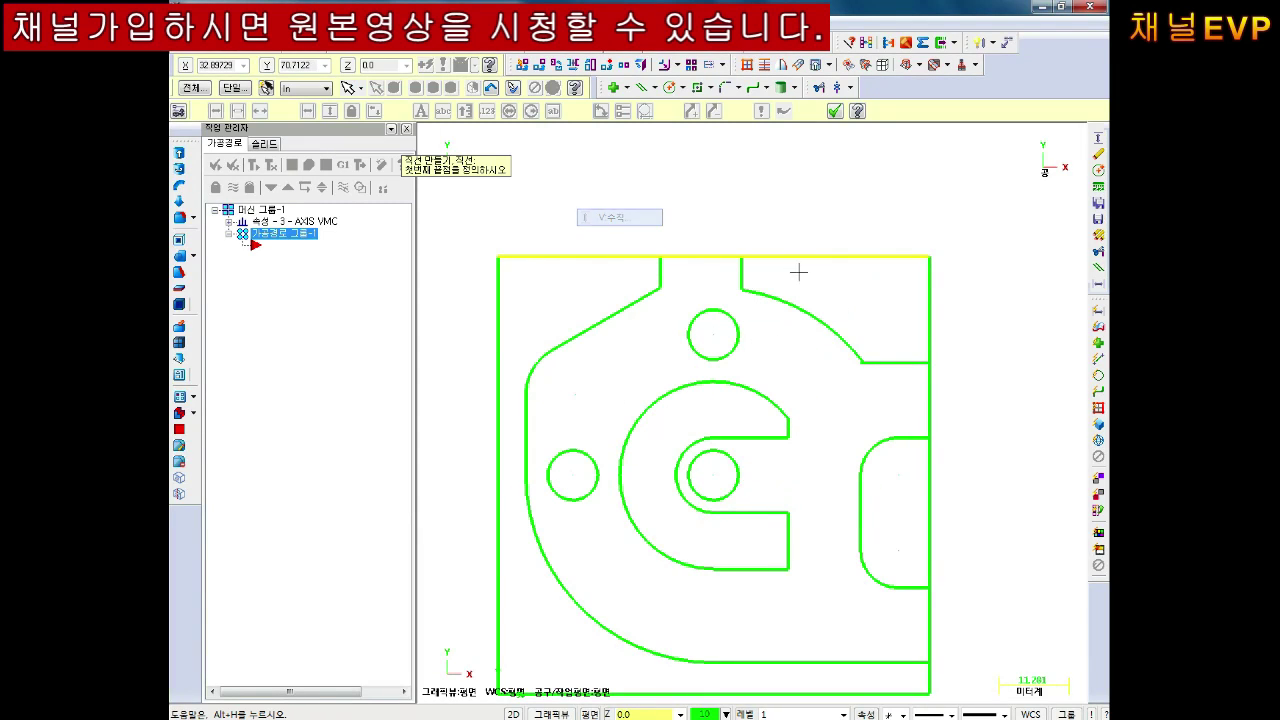
left_click(926, 281)
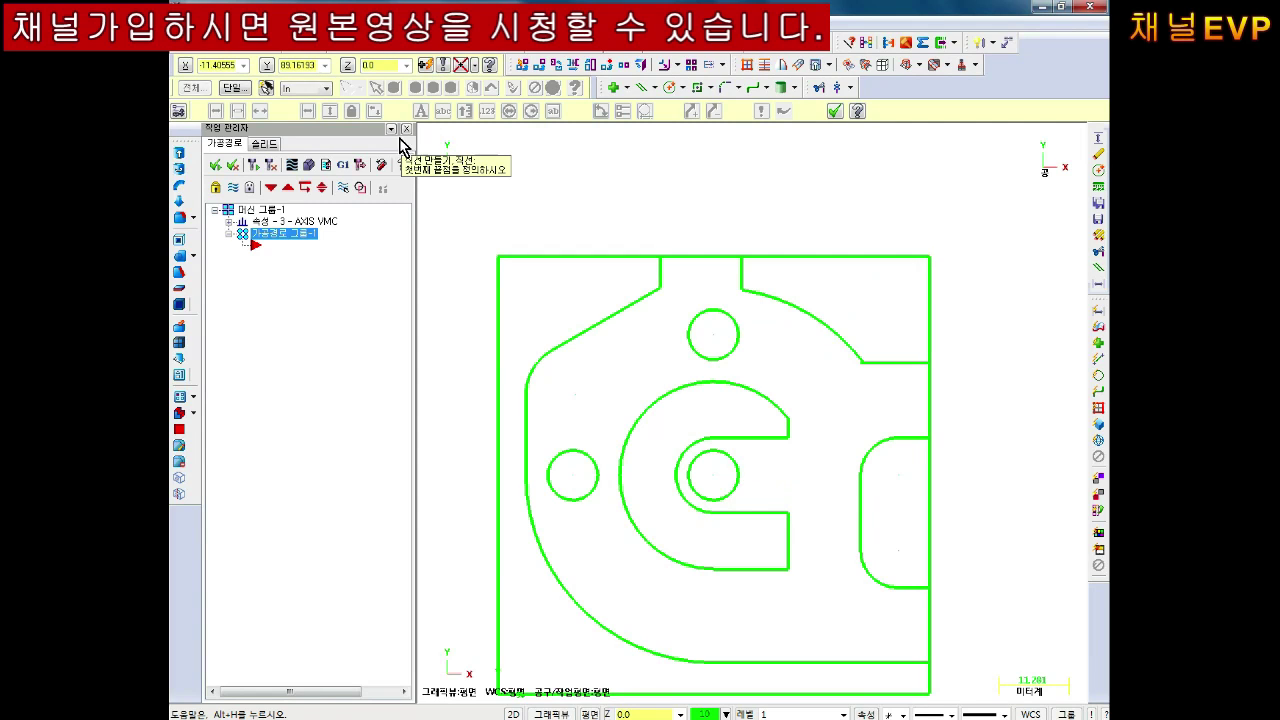
left_click(722, 318)
left_click(995, 288)
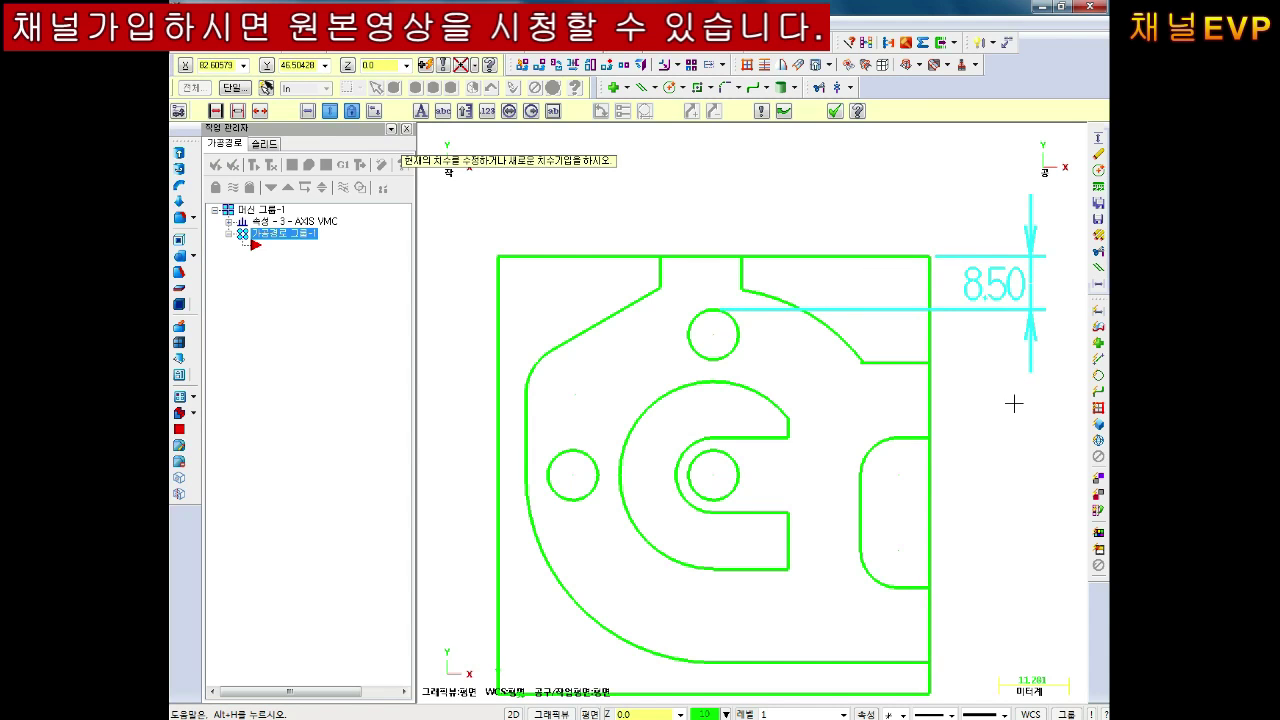
middle_click_drag(984, 404, 926, 409)
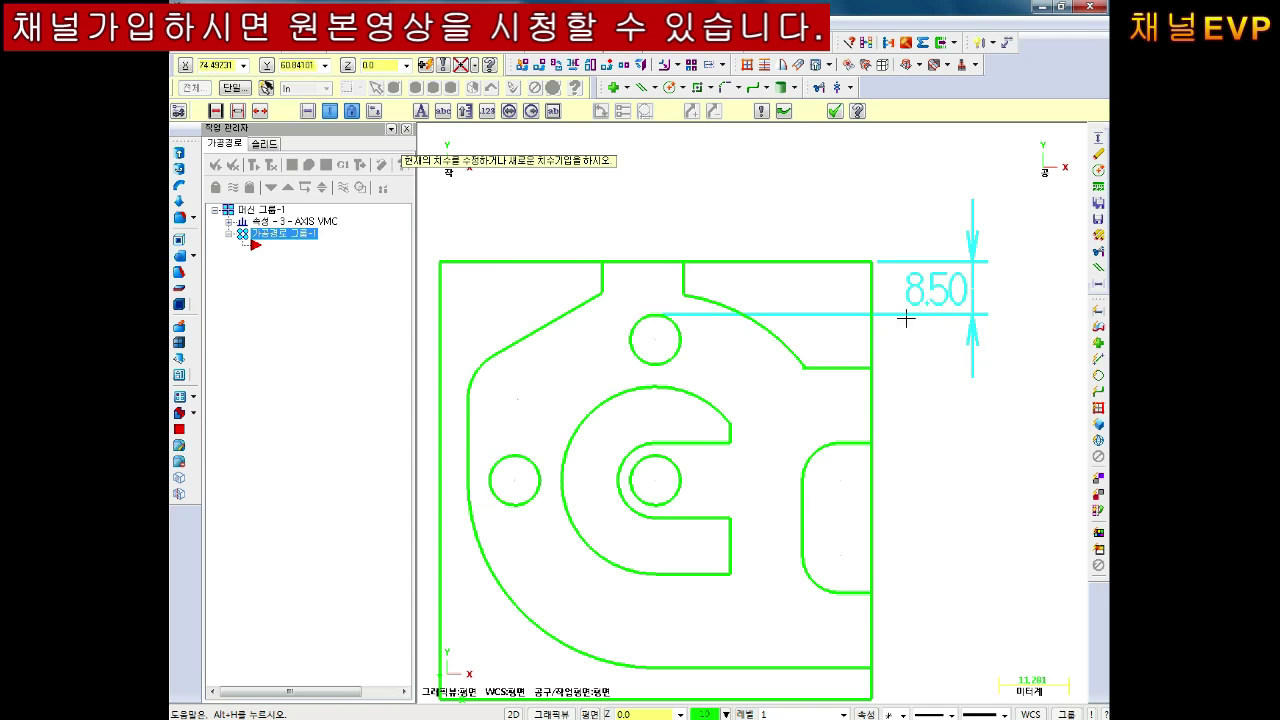
left_click(897, 334)
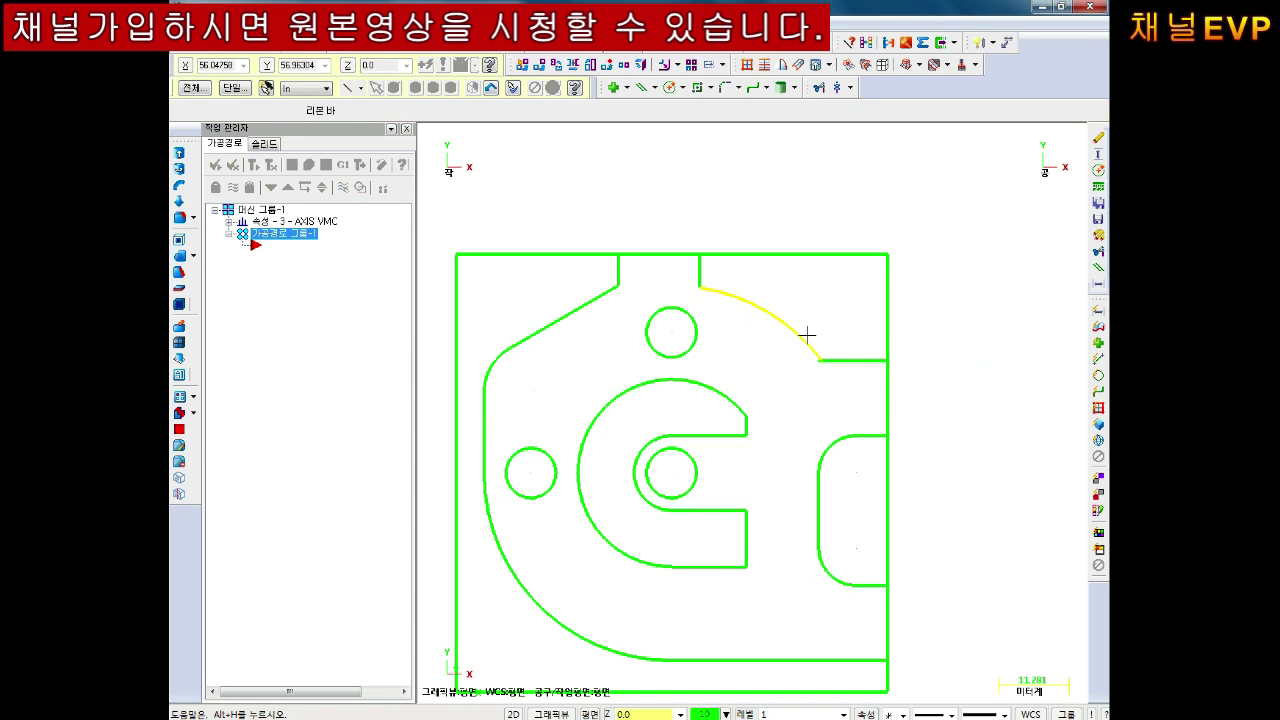
scroll(866, 346, "down", 1)
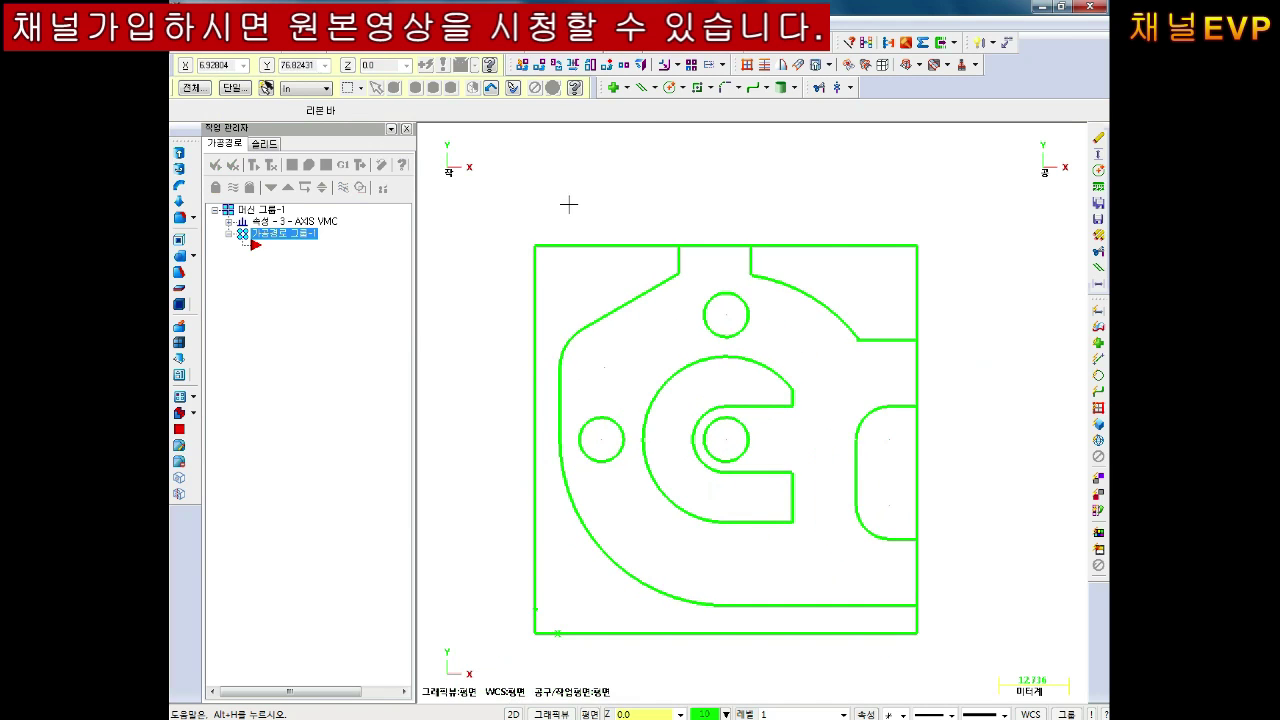
left_click(692, 87)
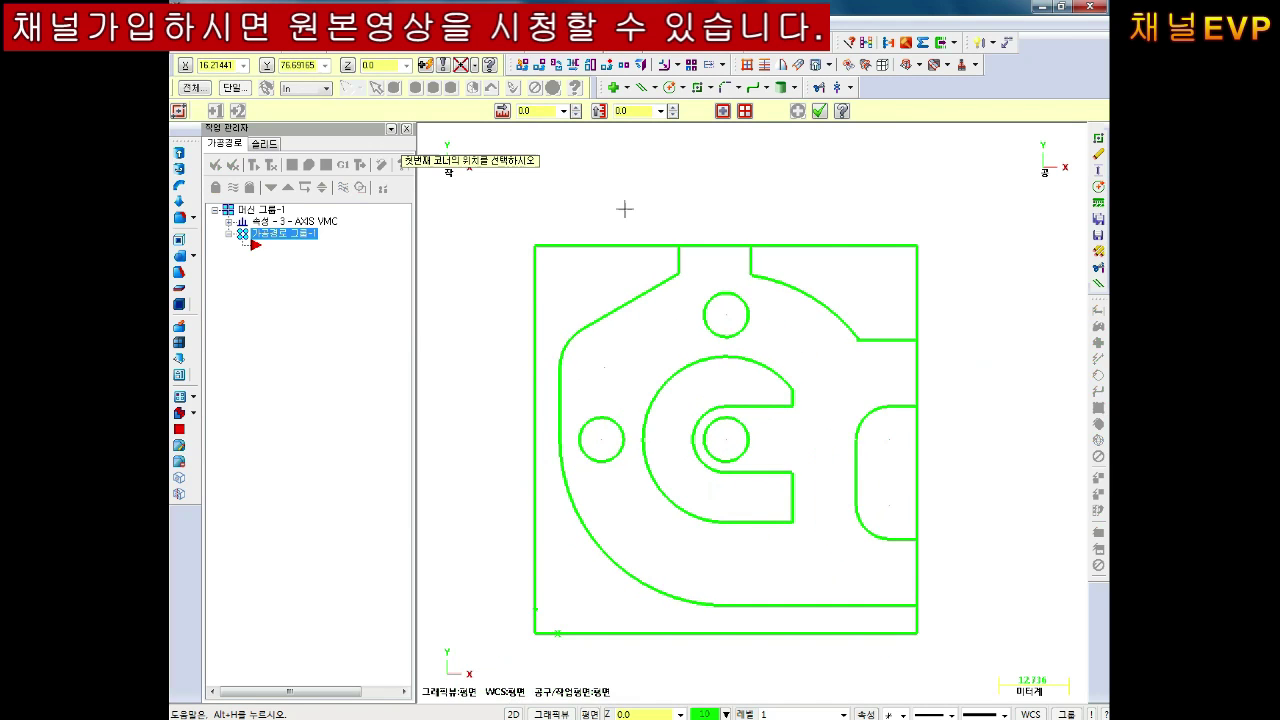
left_click(487, 231)
left_click(976, 278)
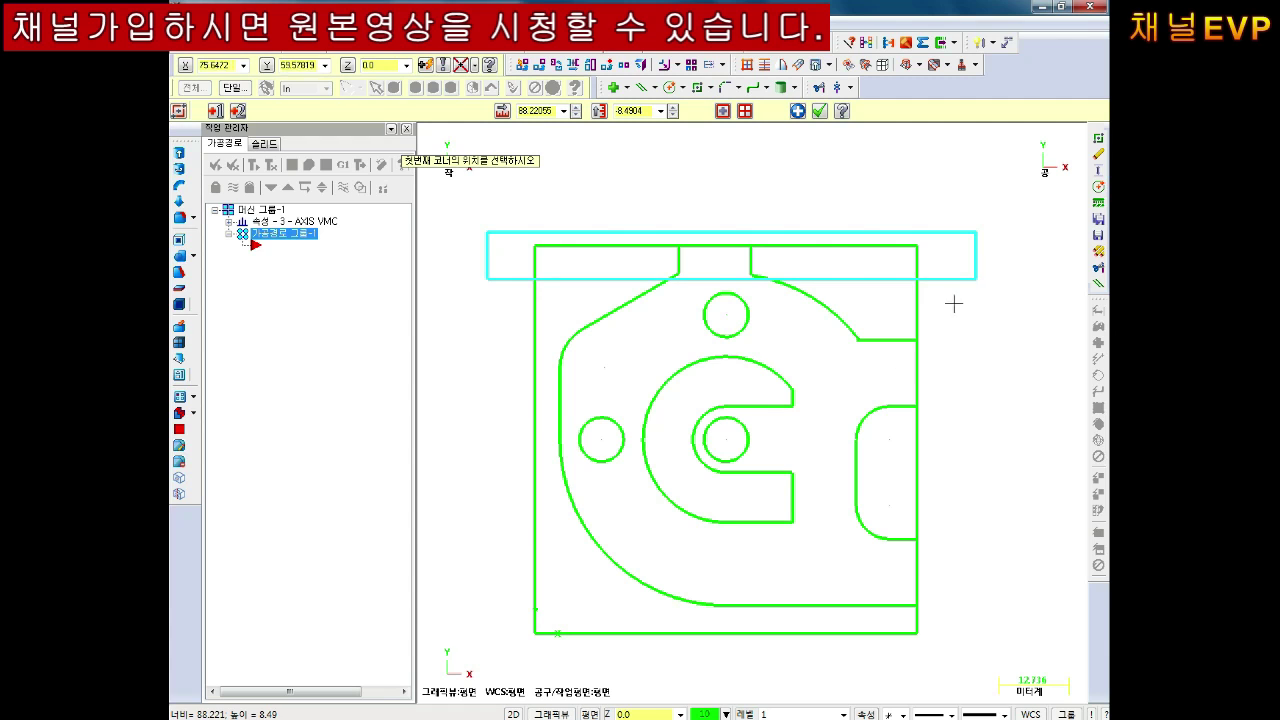
left_click(492, 596)
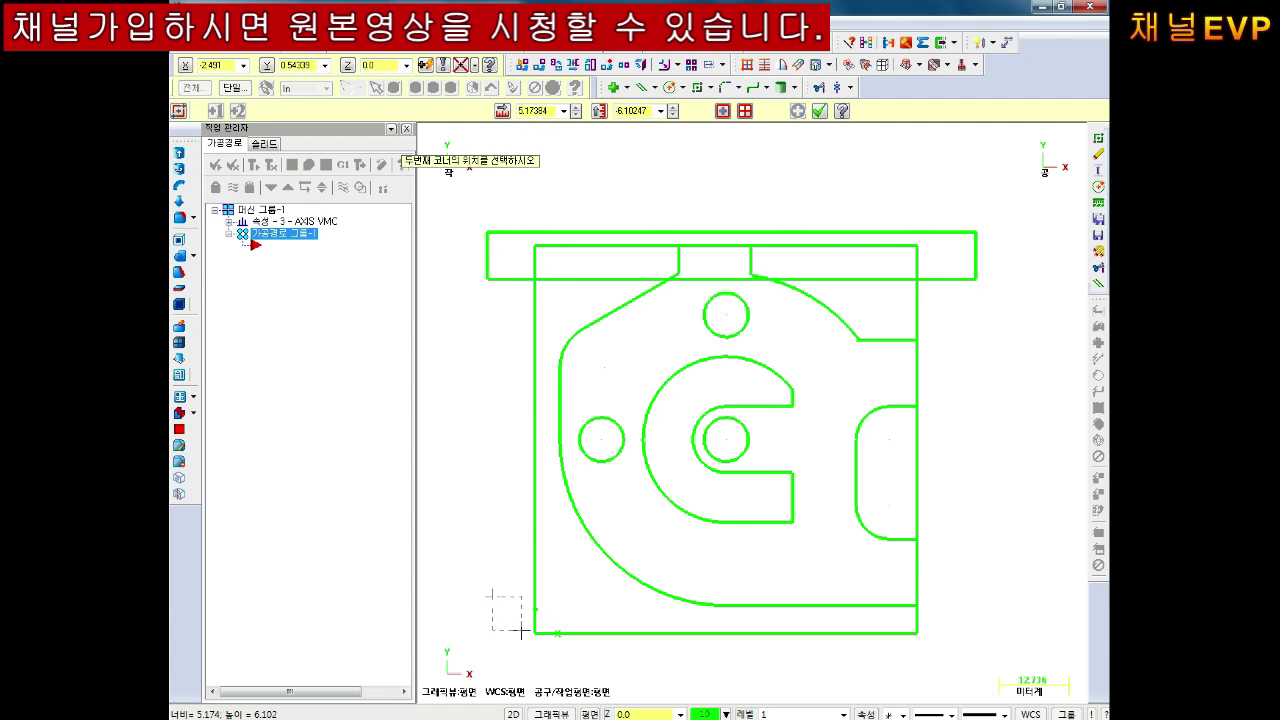
left_click(955, 646)
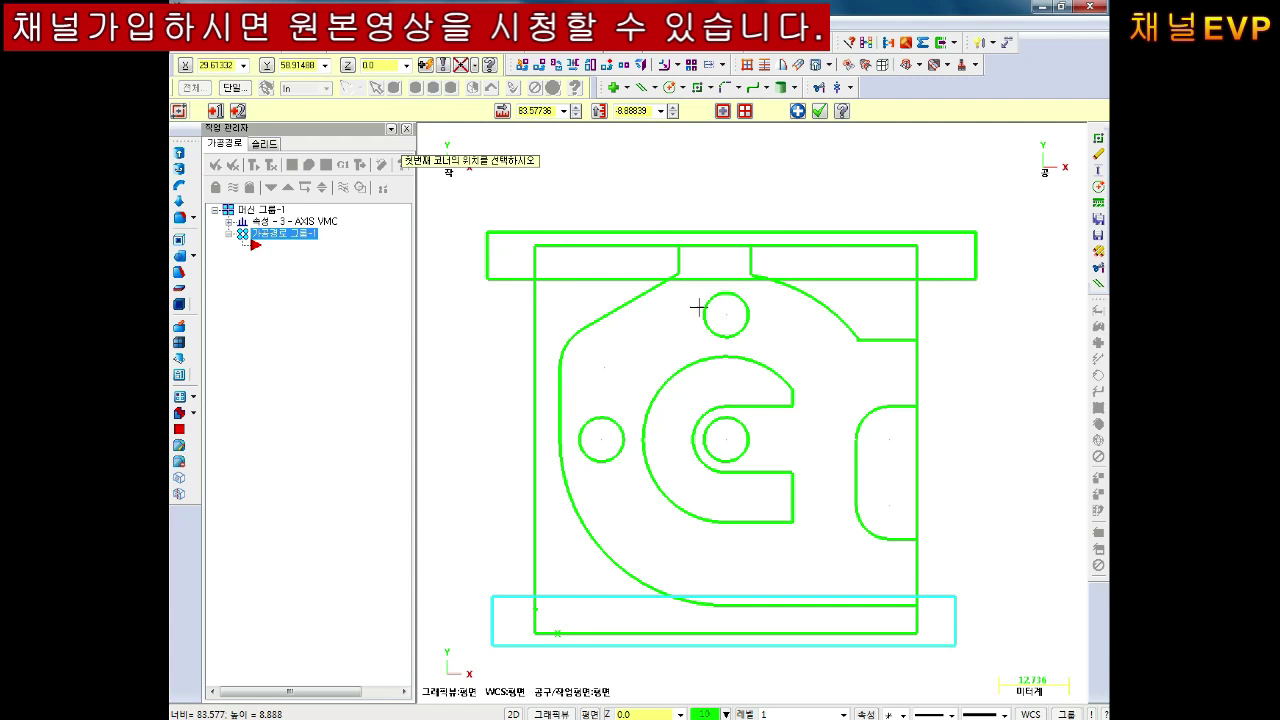
key("Escape")
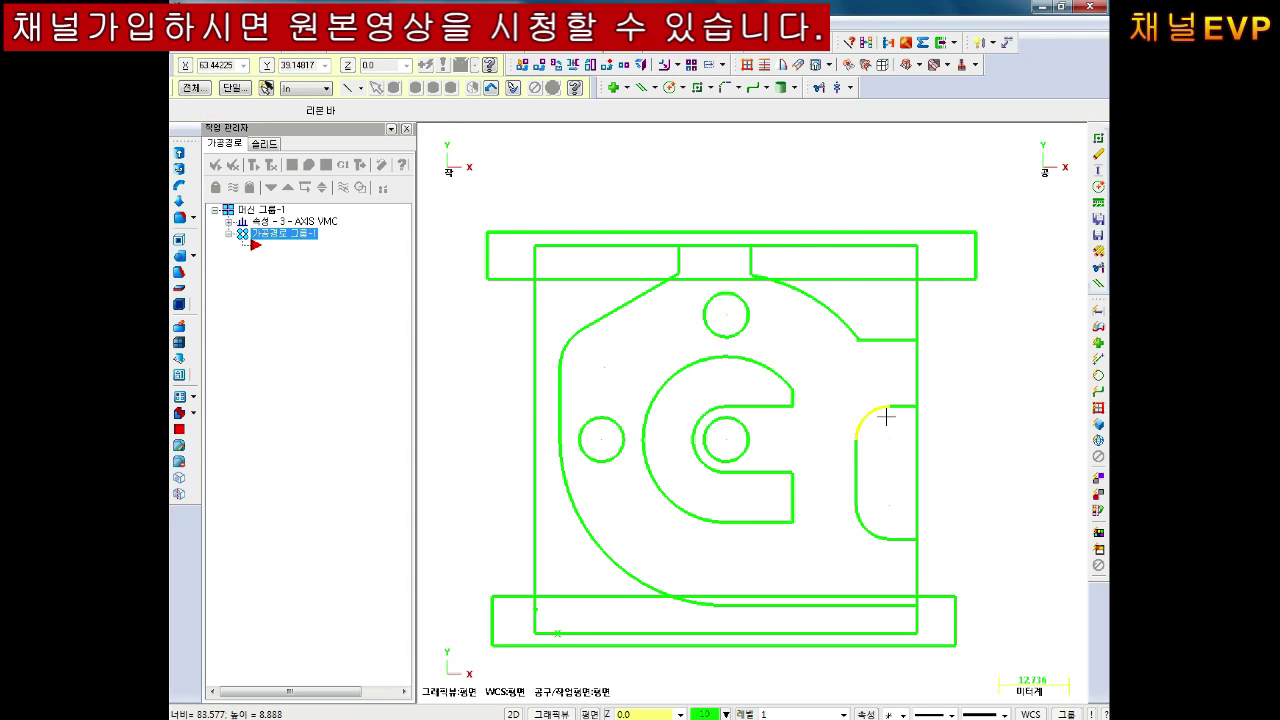
key("ctrl+z")
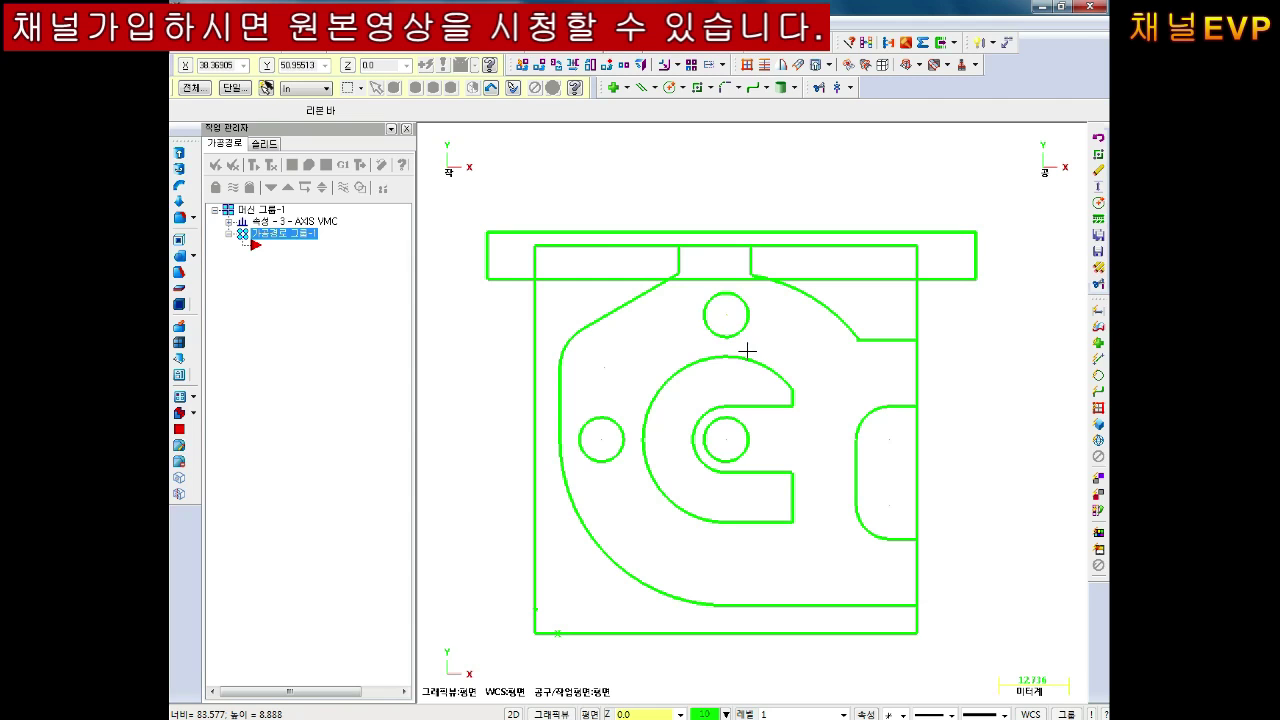
key("ctrl+z")
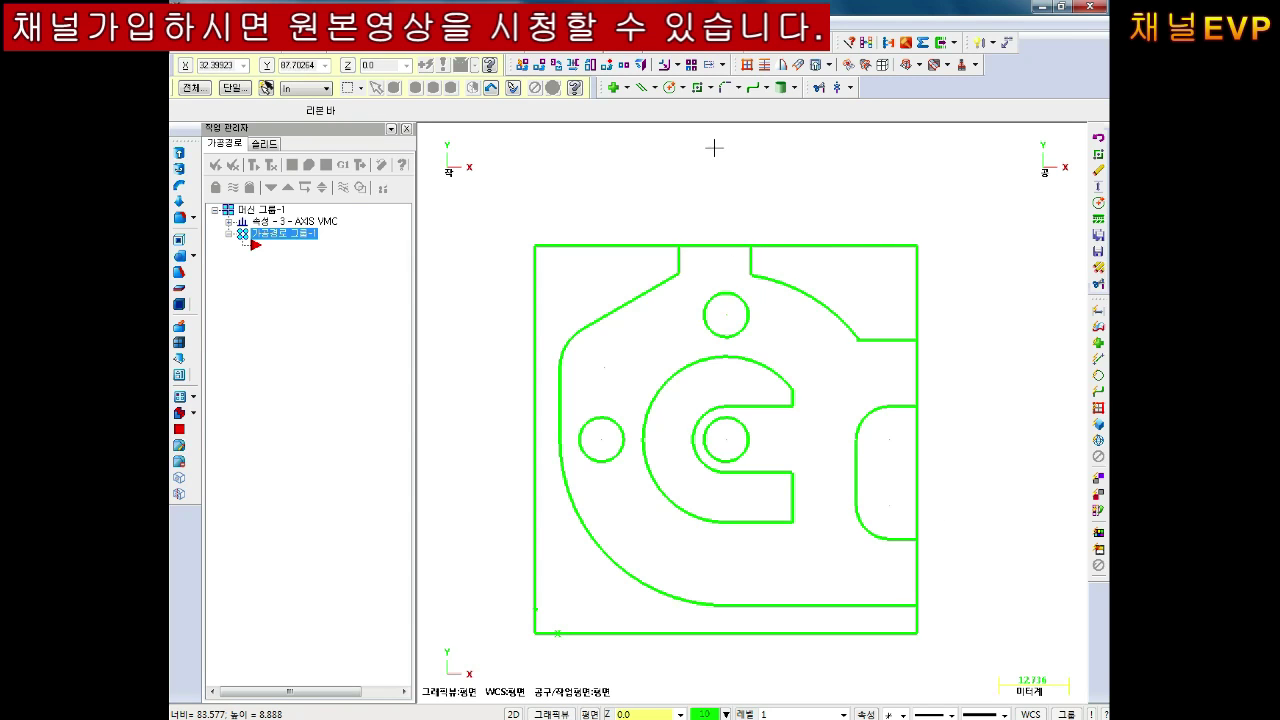
scroll(735, 300, "up", 2)
scroll(737, 305, "up", 1)
scroll(815, 170, "up", 1)
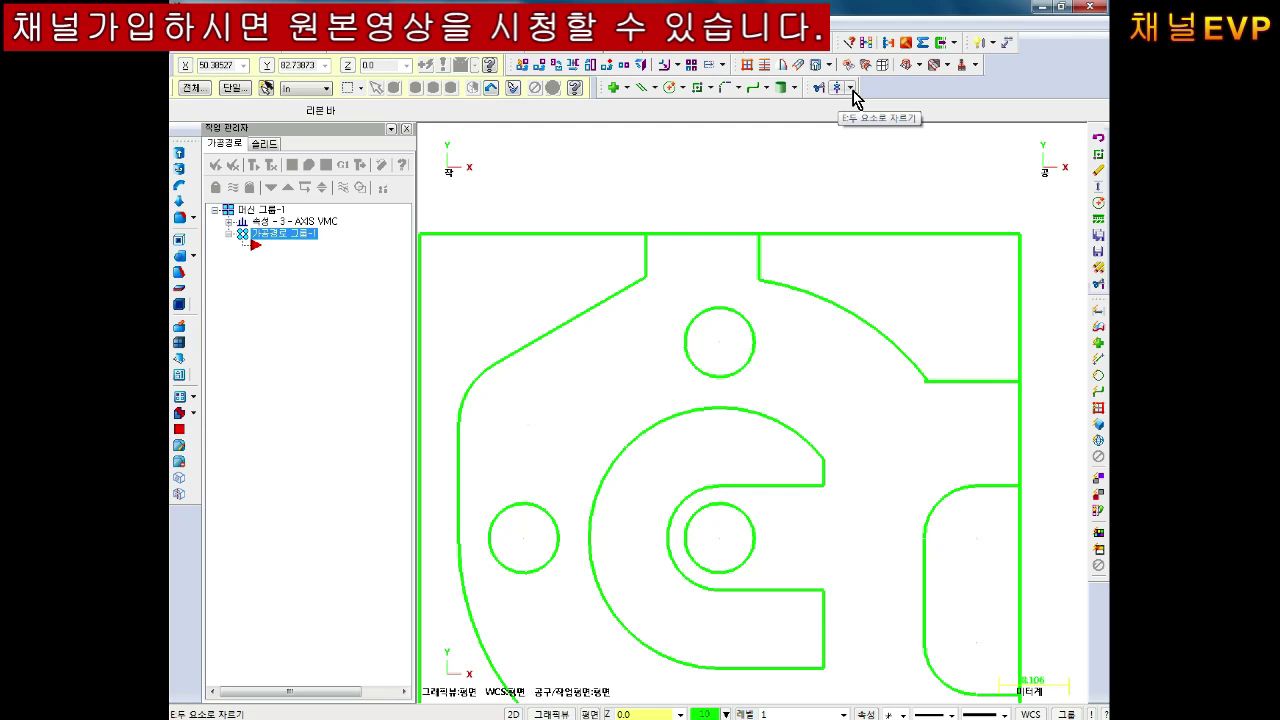
Use Trim/Break/Extend to trim the top edge line at the slot line.
left_click(851, 88)
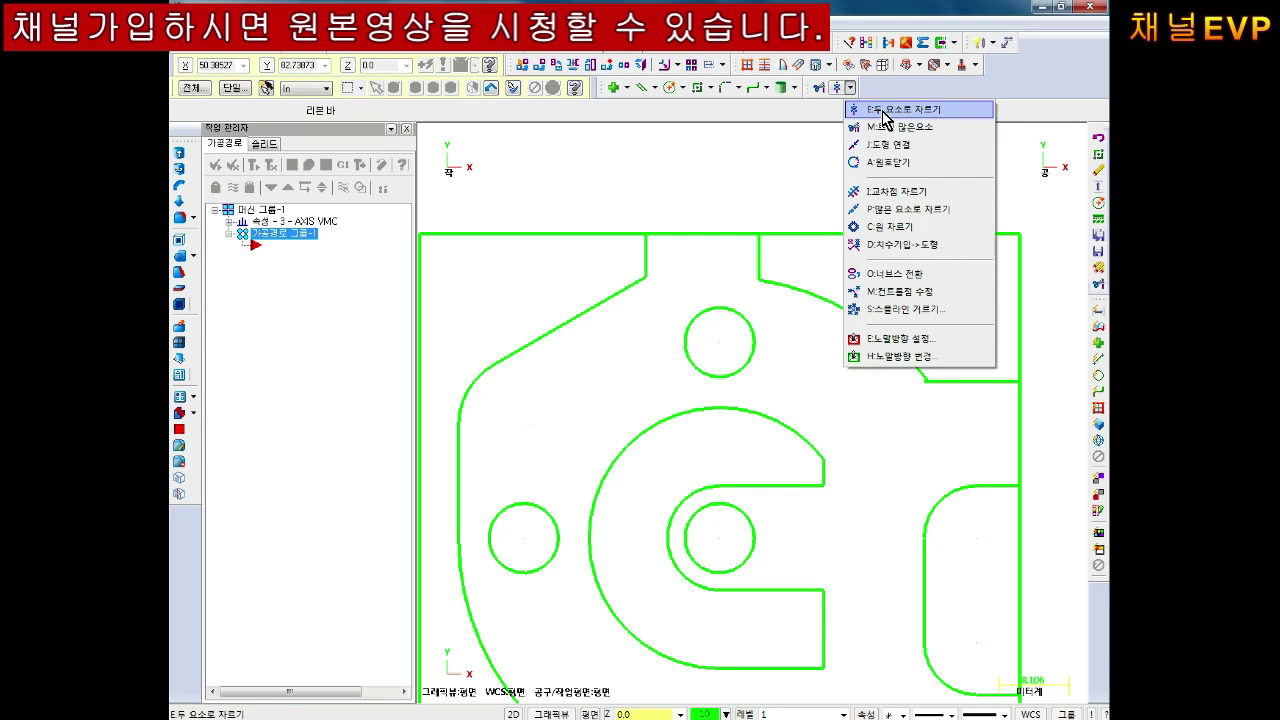
left_click(885, 112)
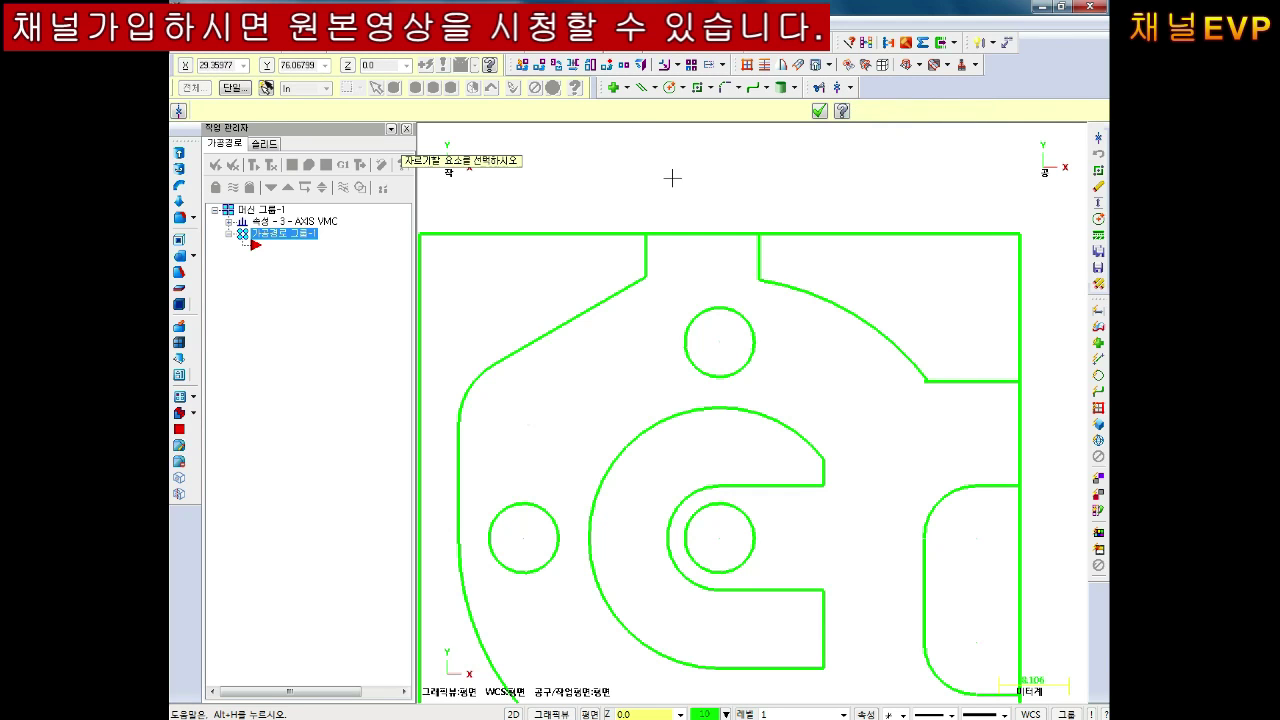
scroll(672, 178, "up", 1)
left_click(711, 297)
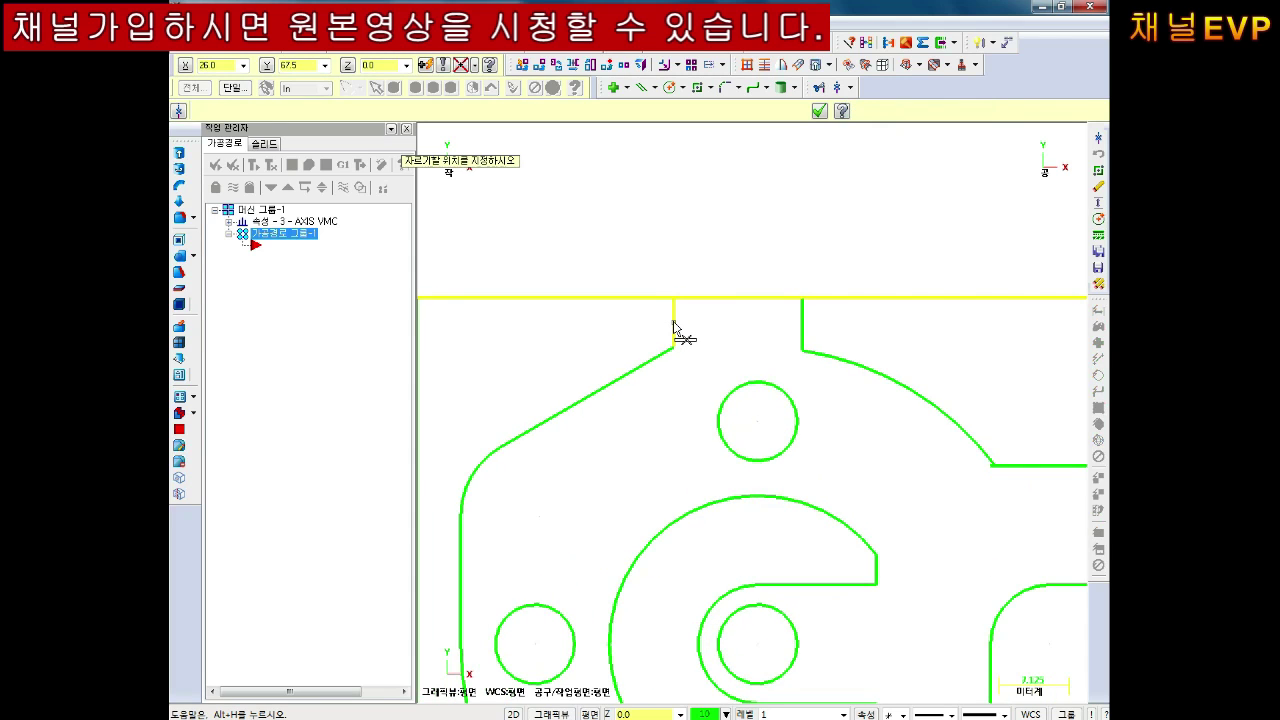
left_click(674, 323)
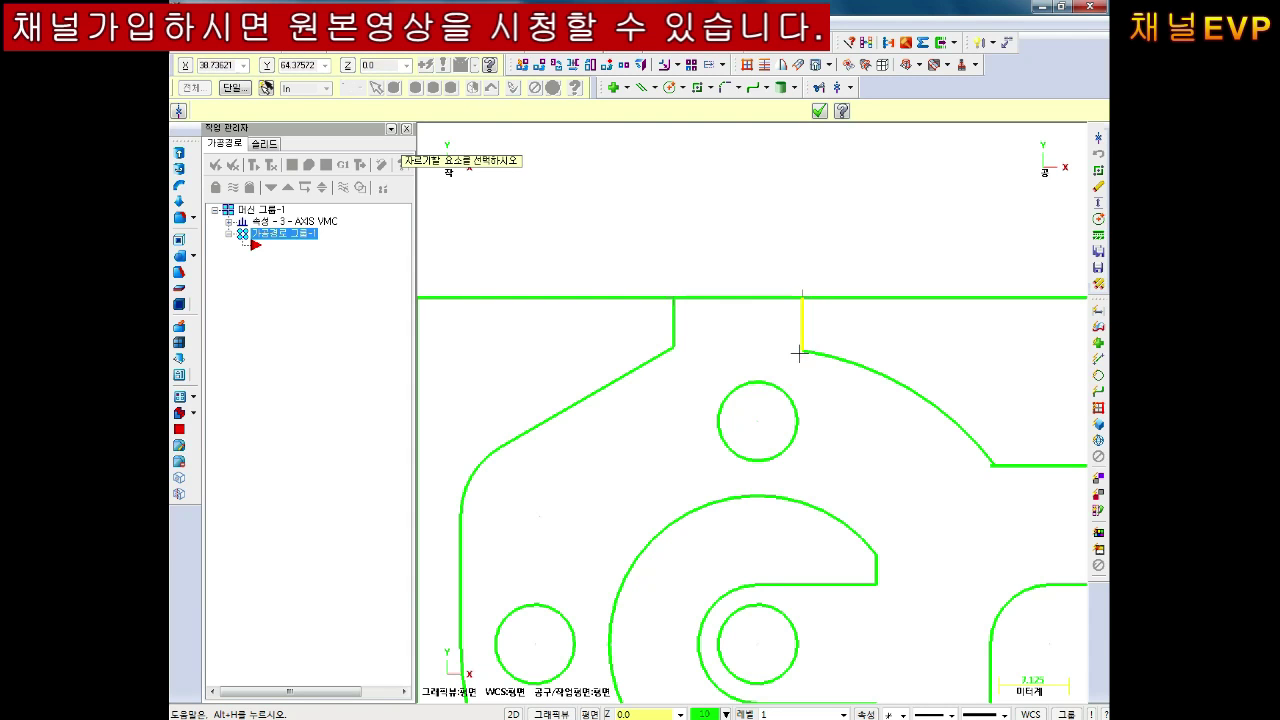
Trim the long right edge line, removing the short horizontal line off the right edge.
key("Right")
key("Down")
left_click(894, 412)
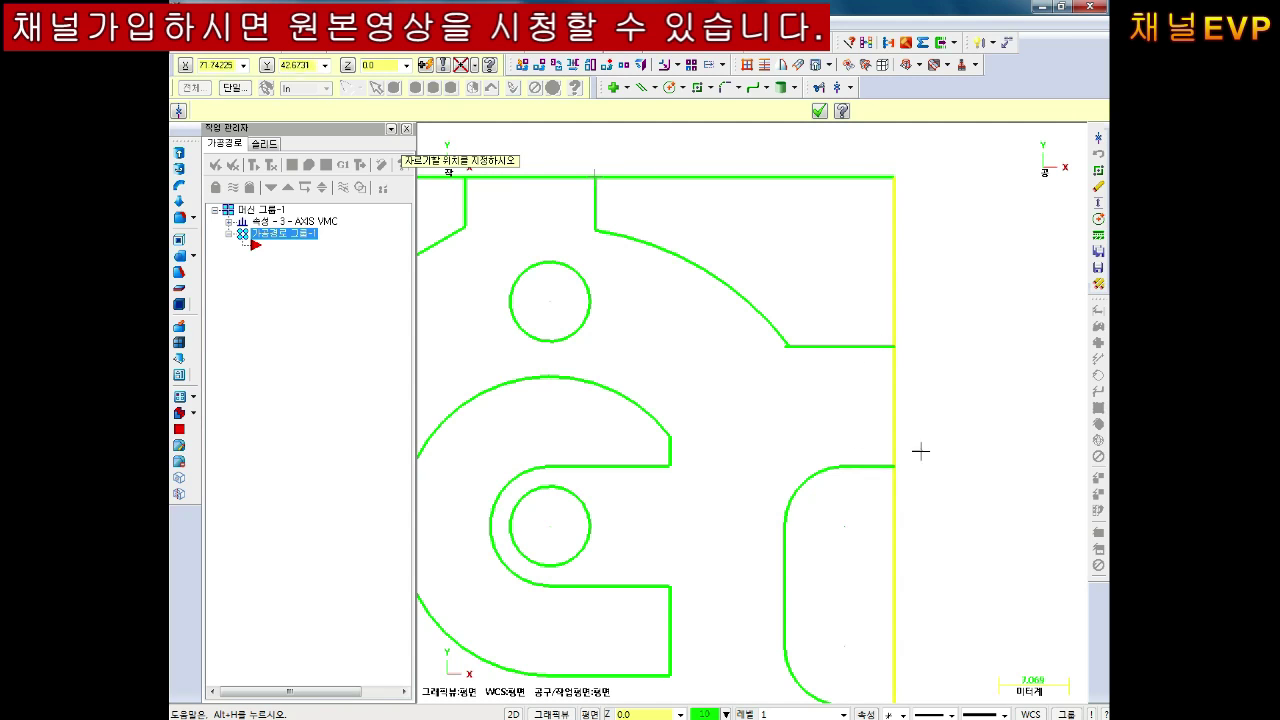
scroll(920, 452, "up", 2)
scroll(846, 320, "up", 1)
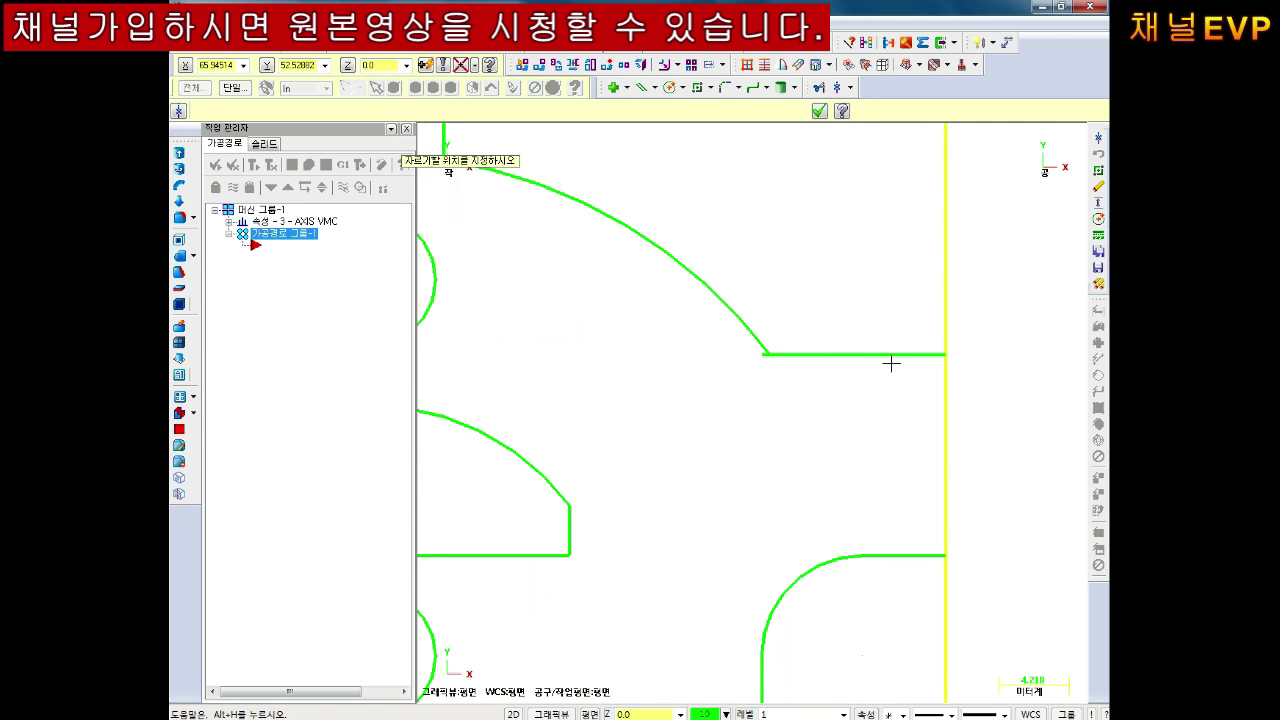
left_click(959, 435)
left_click(816, 354)
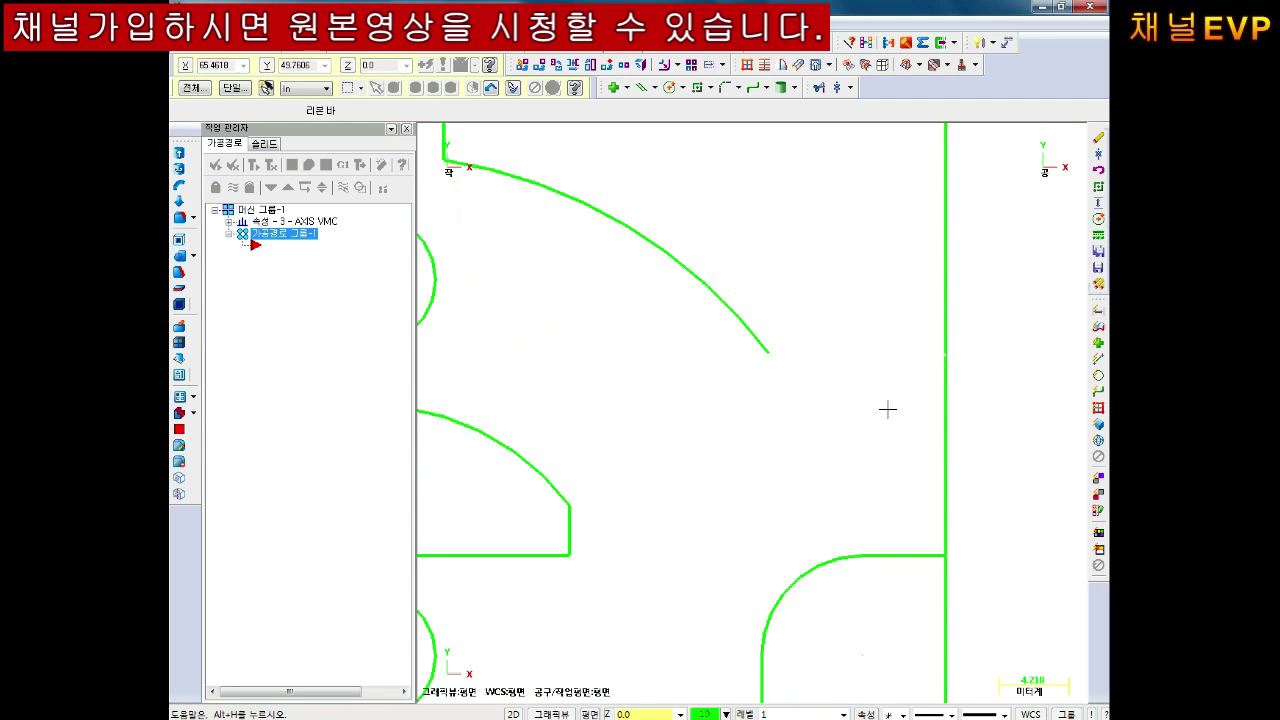
key("ctrl+z")
scroll(846, 357, "up", 3)
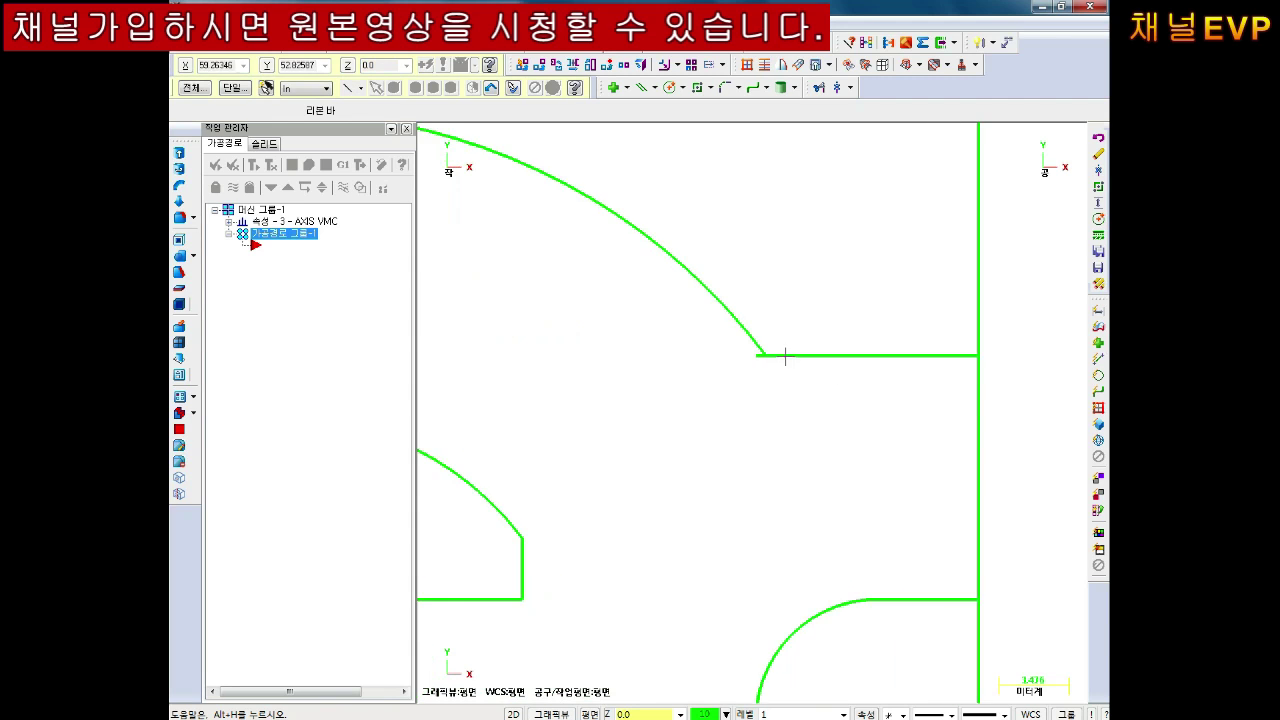
scroll(846, 349, "up", 3)
scroll(760, 355, "up", 2)
scroll(760, 355, "up", 1)
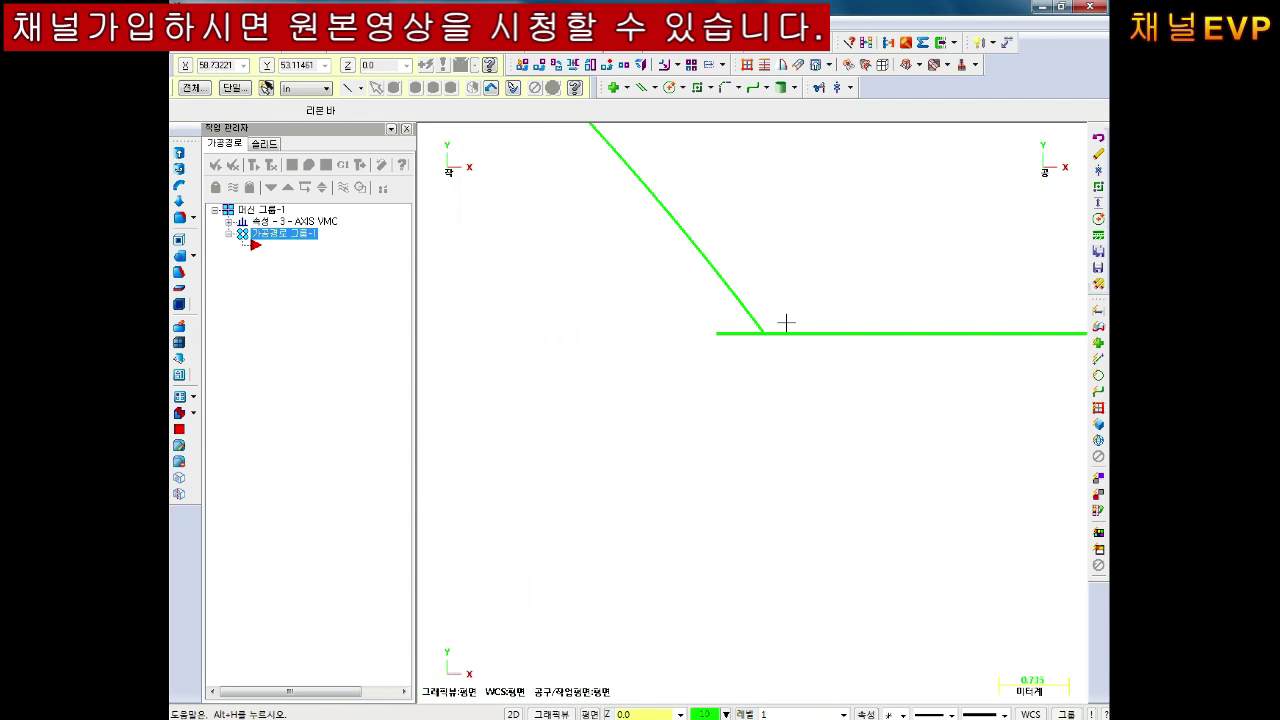
left_click(816, 88)
left_click(259, 111)
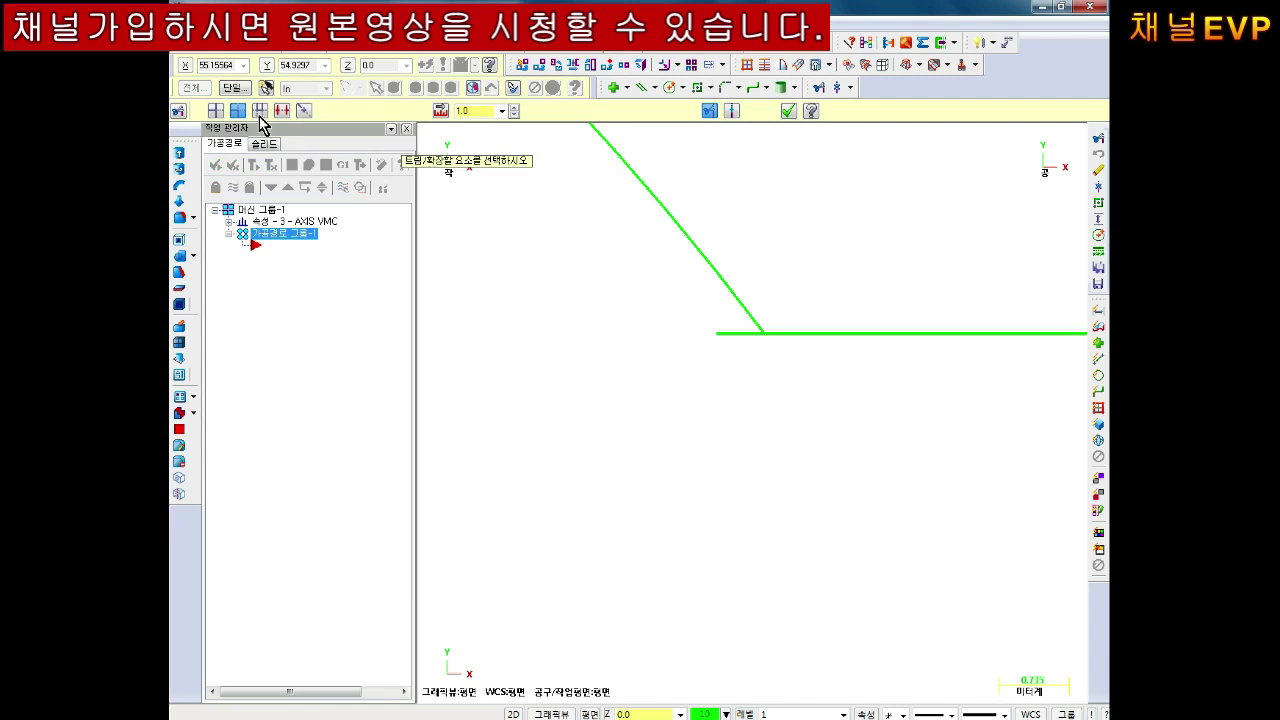
left_click(733, 287)
left_click(806, 343)
key("Escape")
scroll(797, 480, "down", 2)
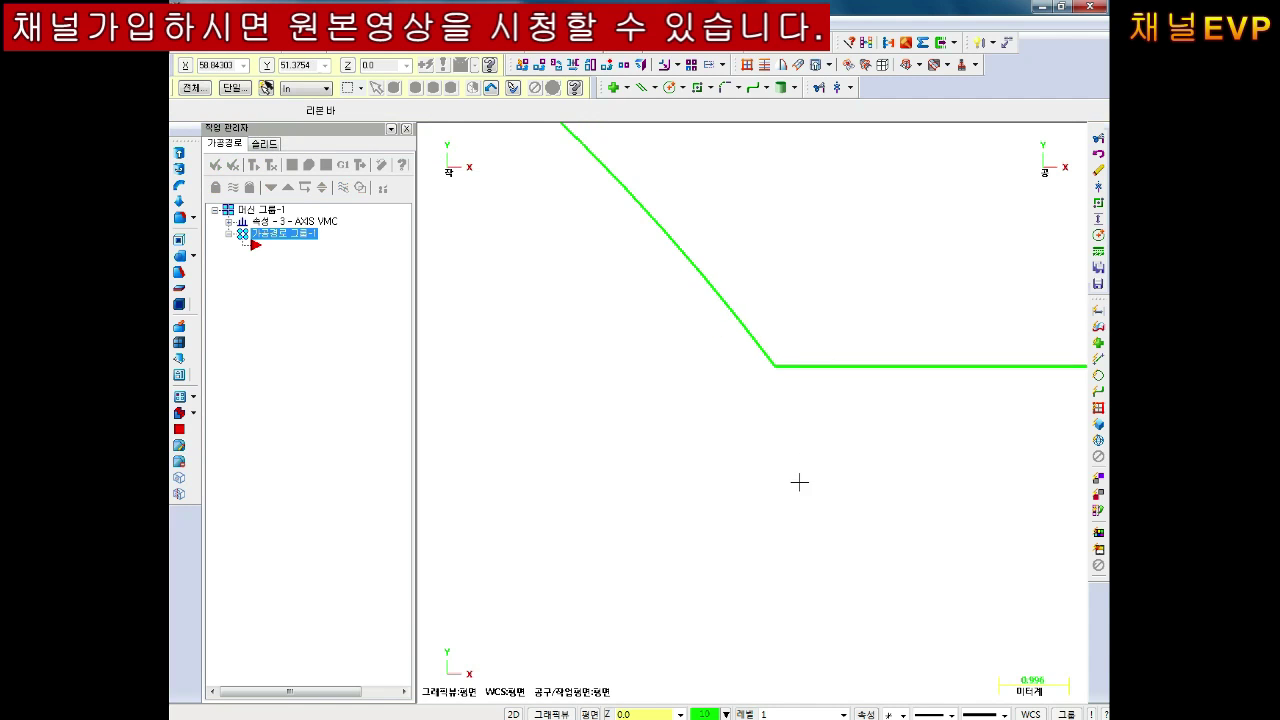
scroll(791, 500, "down", 2)
scroll(787, 506, "down", 2)
scroll(785, 509, "down", 2)
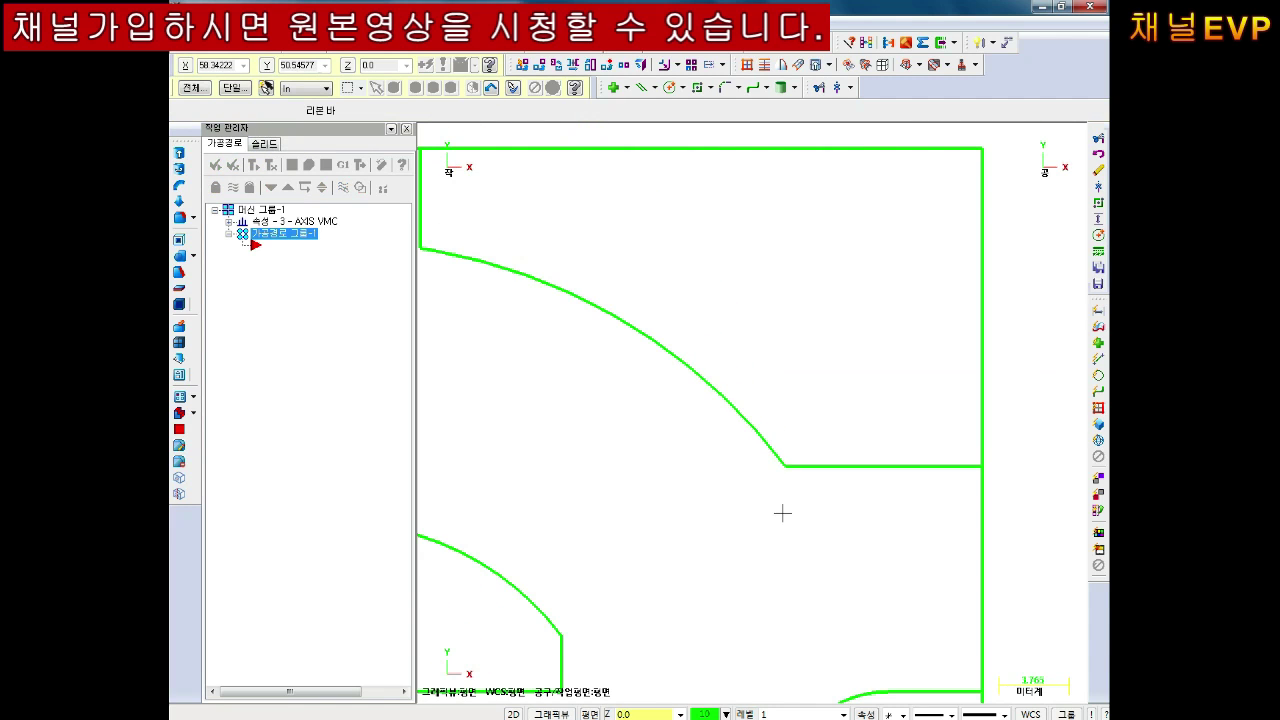
scroll(811, 434, "down", 1)
scroll(819, 460, "down", 1)
scroll(824, 480, "down", 1)
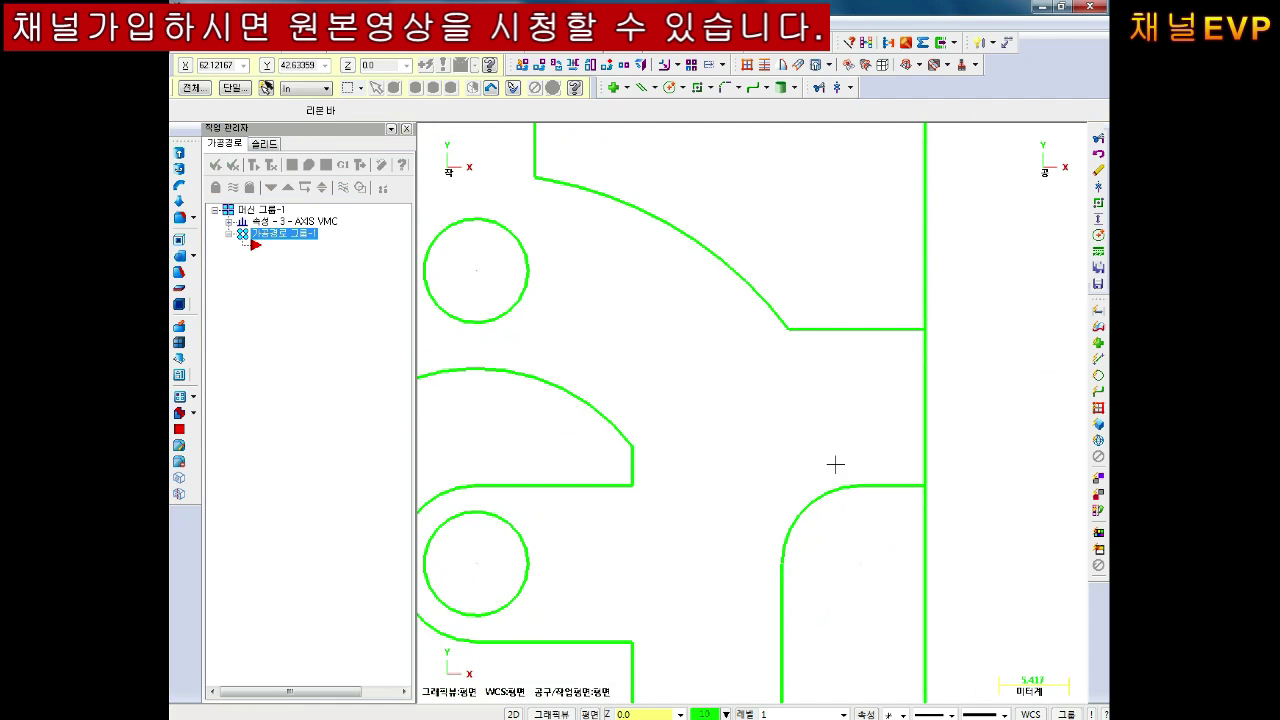
scroll(791, 411, "down", 1)
scroll(806, 549, "down", 1)
scroll(783, 463, "down", 1)
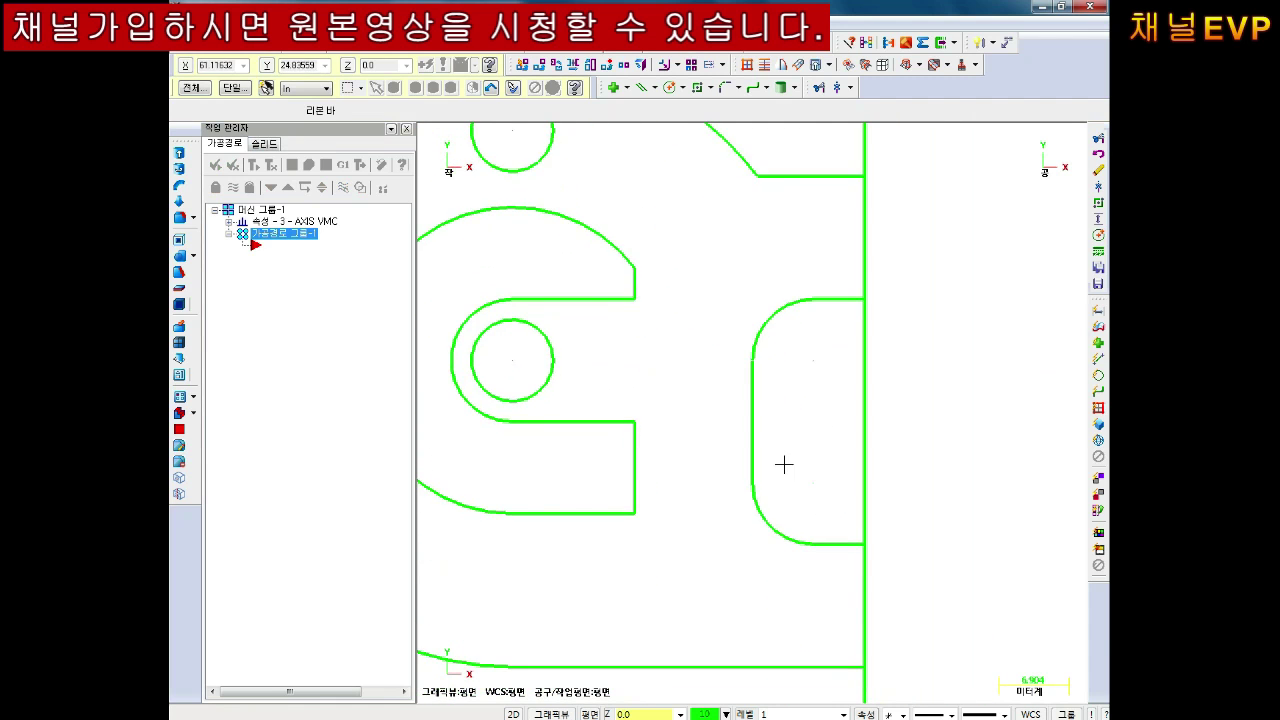
scroll(784, 470, "down", 1)
mouse_move(783, 514)
middle_mouse_down()
mouse_move(782, 424)
mouse_move(829, 486)
middle_mouse_up()
scroll(883, 531, "up", 1)
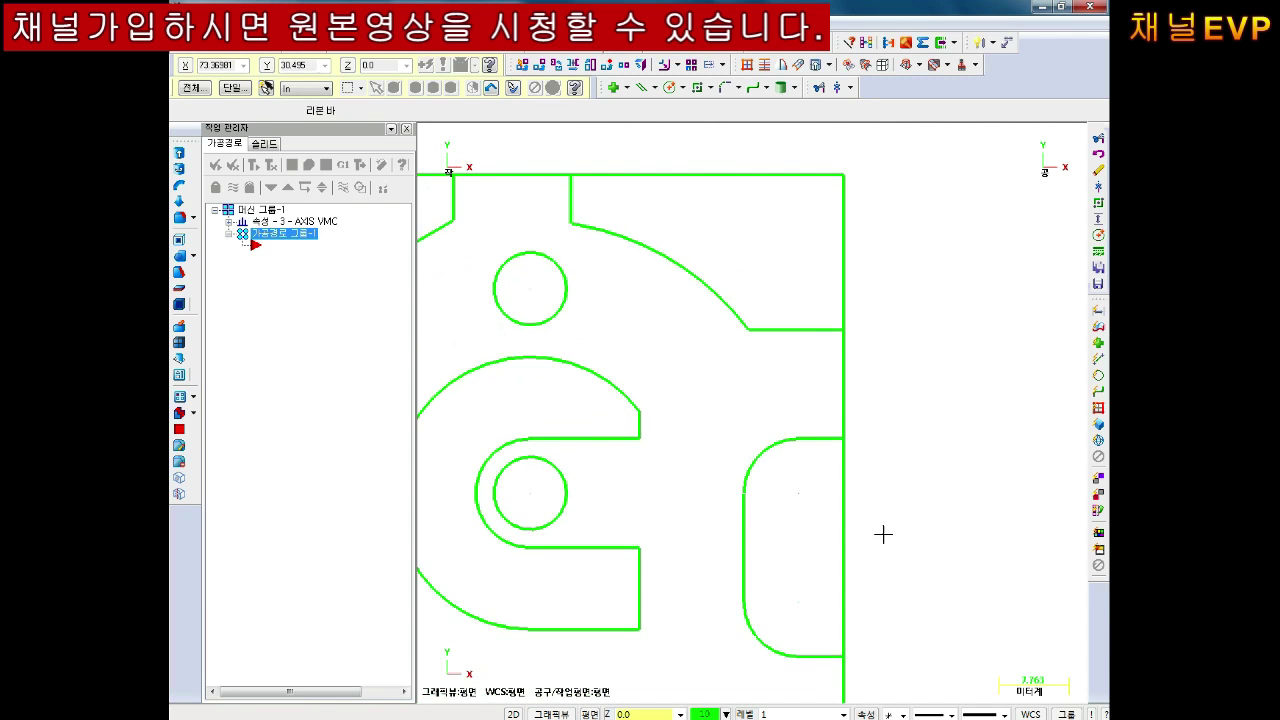
scroll(706, 420, "up", 1)
scroll(794, 457, "up", 1)
scroll(797, 462, "up", 1)
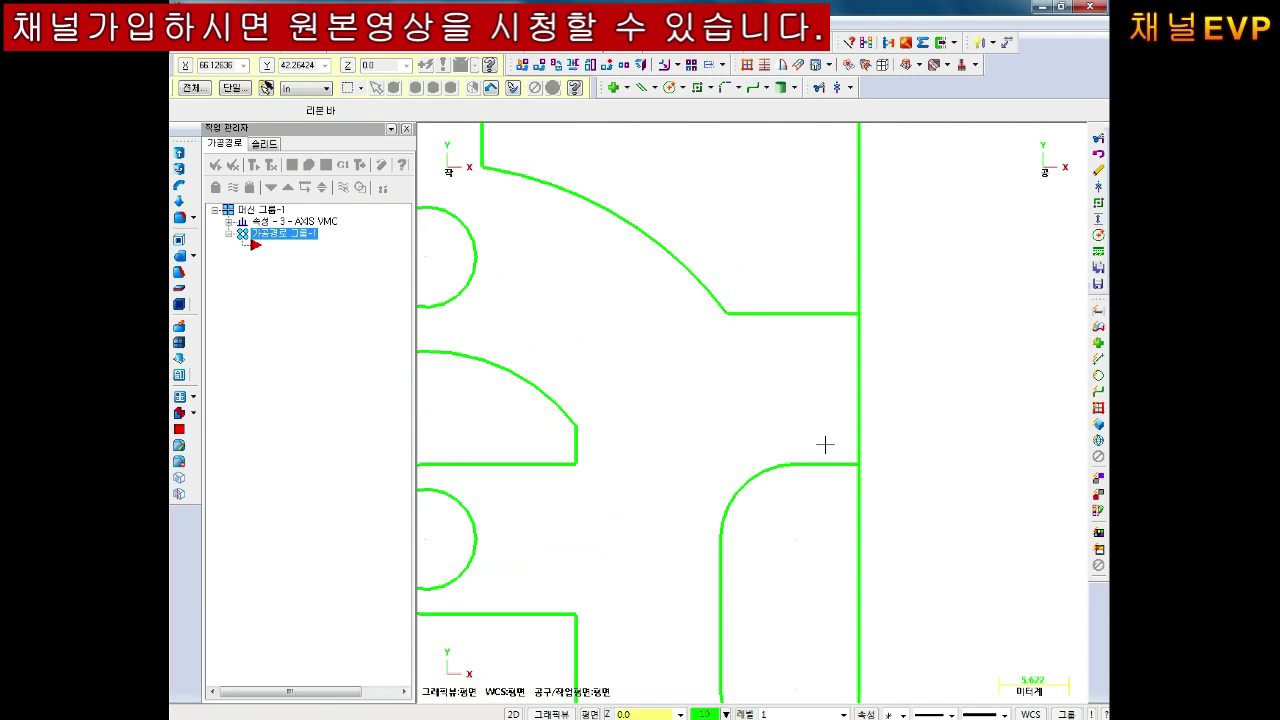
scroll(830, 430, "up", 2)
scroll(830, 418, "up", 1)
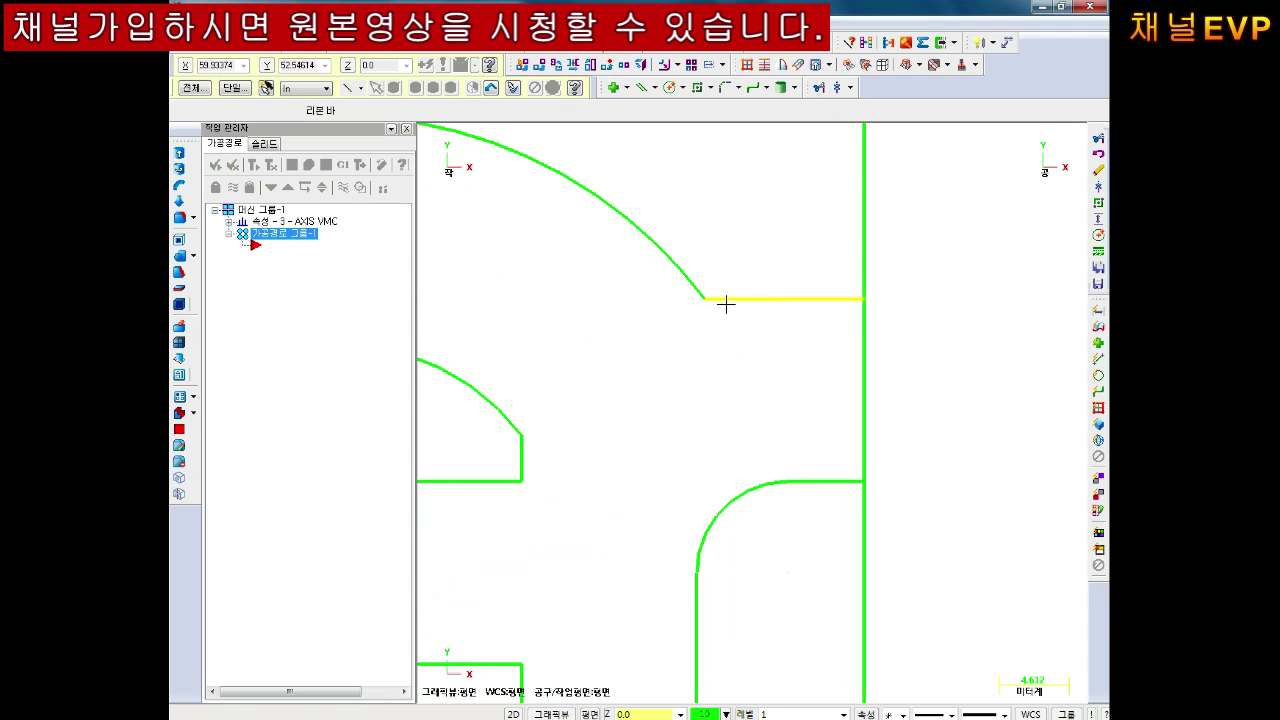
With Break two pieces, break the right vertical boundary line at its upper corner.
left_click(822, 87)
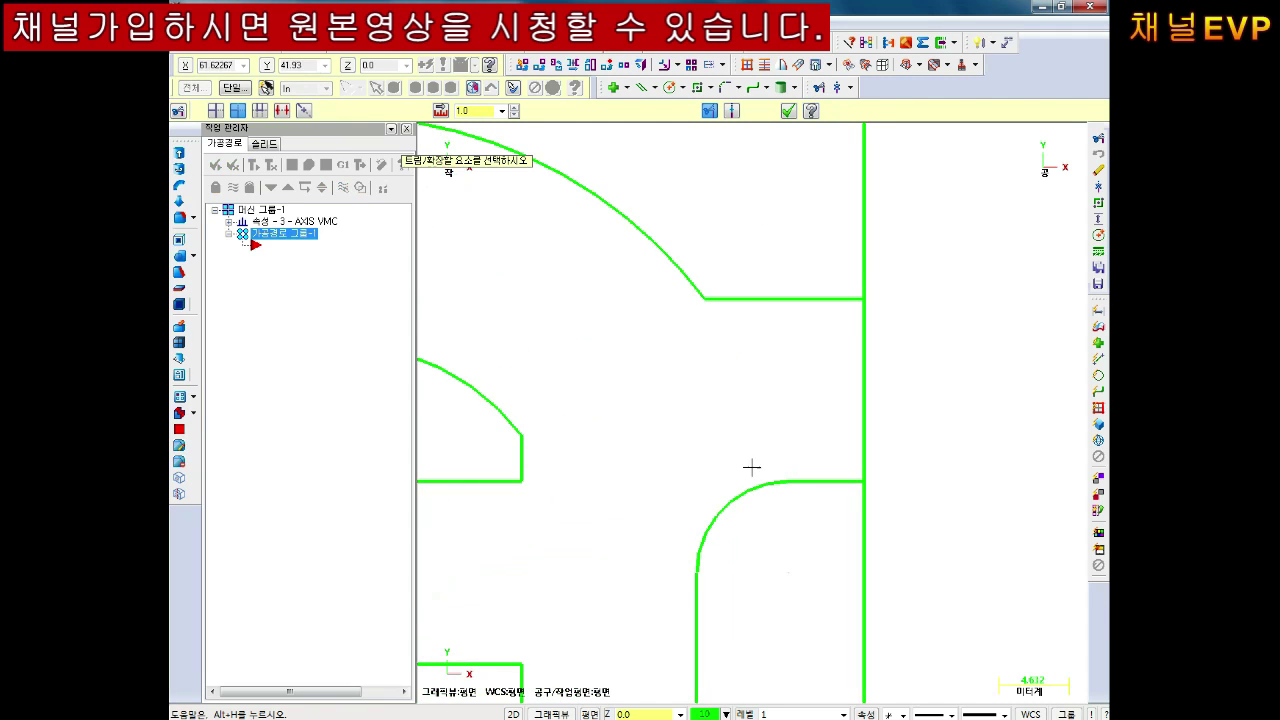
left_click(864, 138)
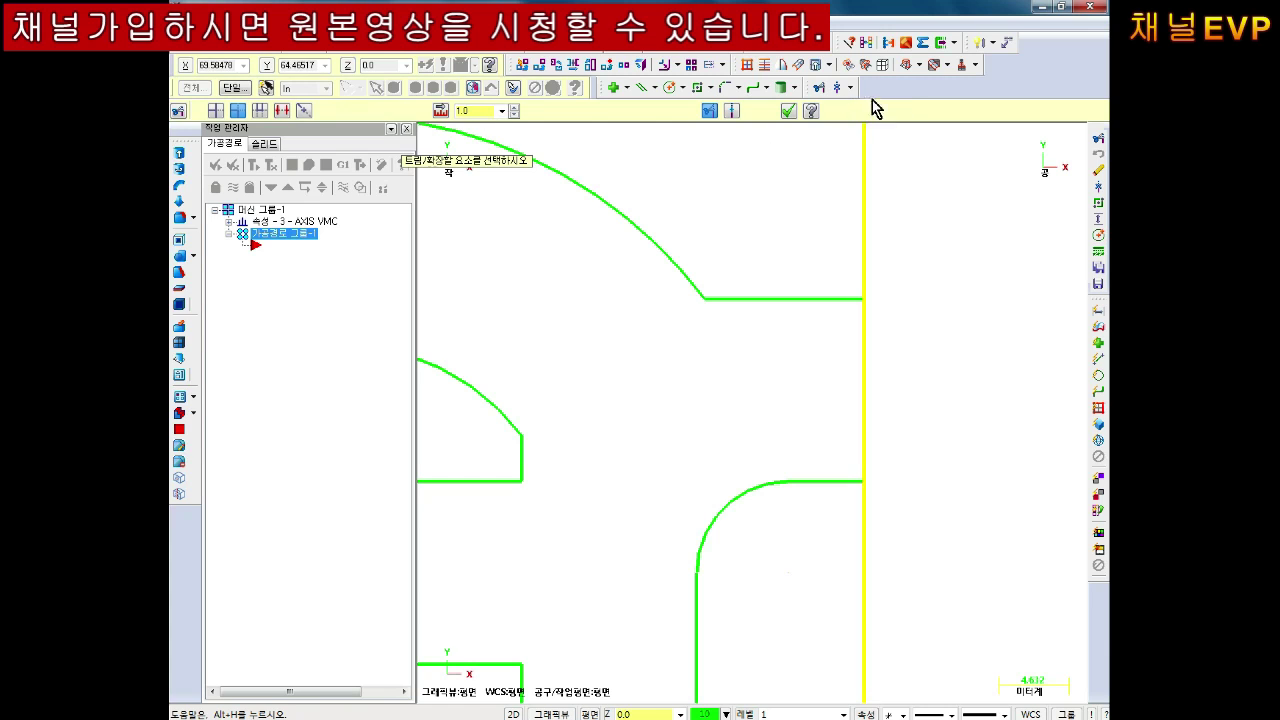
left_click(853, 88)
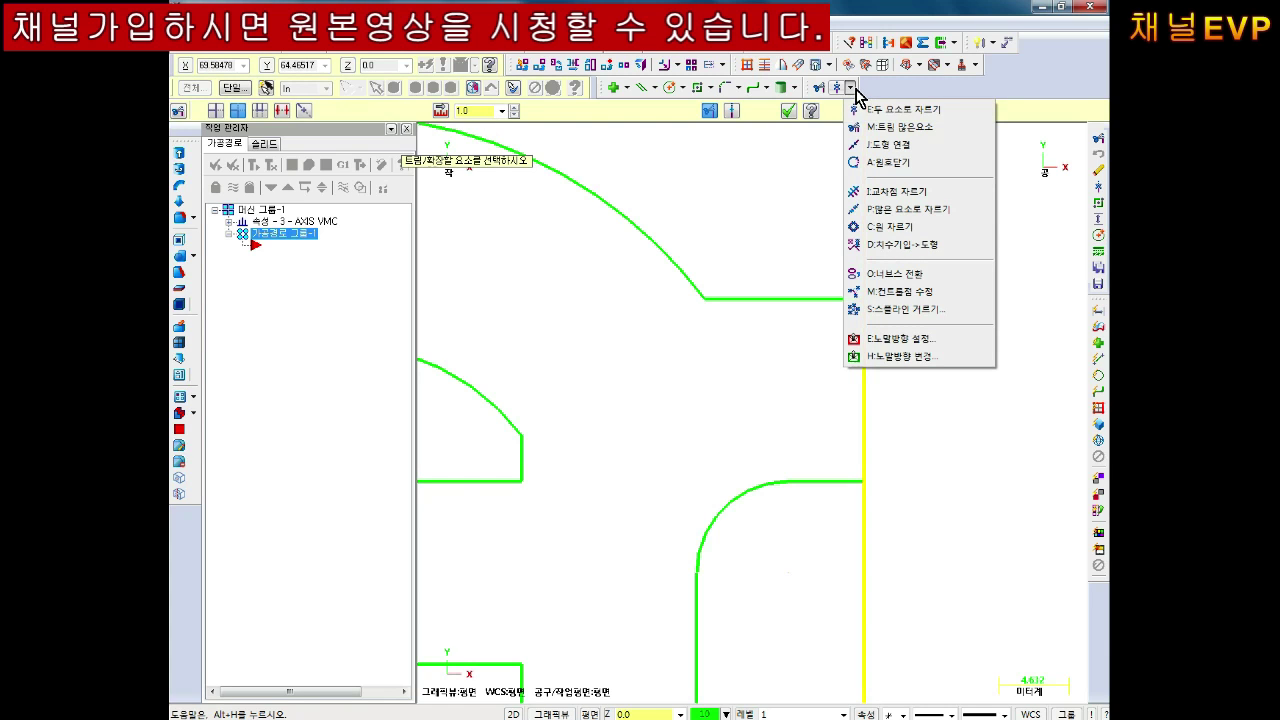
left_click(916, 118)
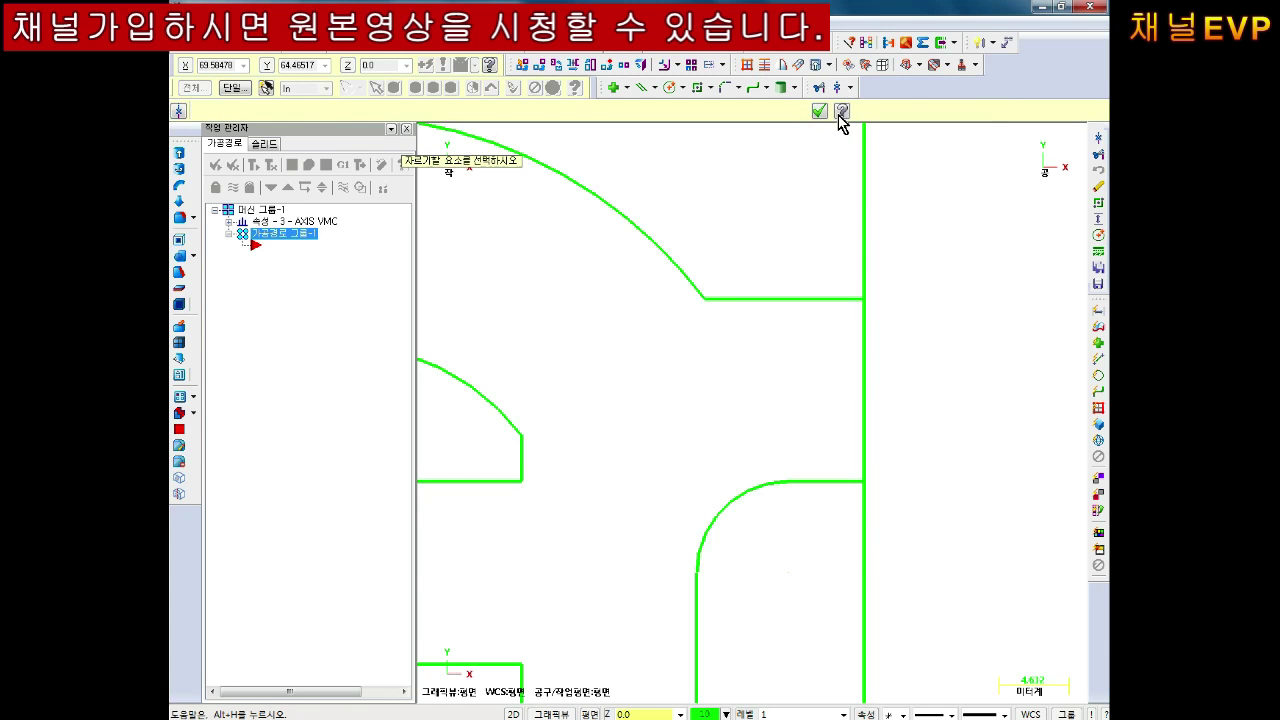
left_click(864, 351)
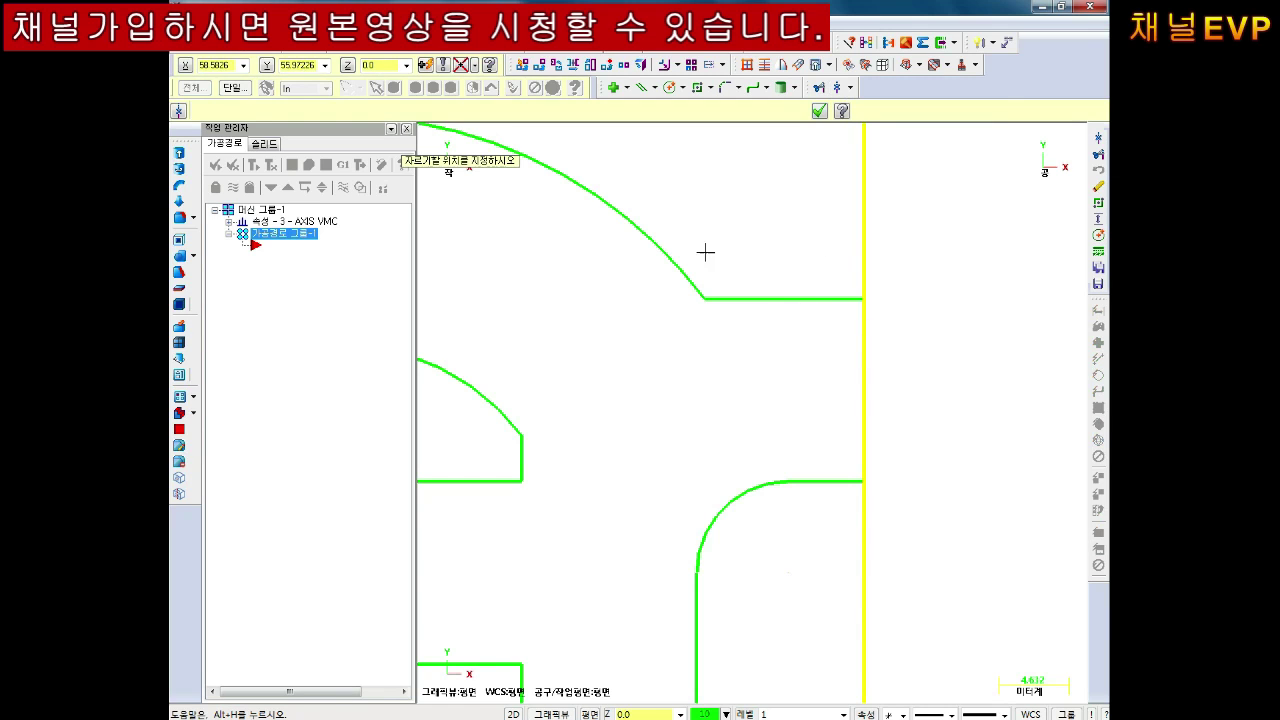
scroll(836, 300, "down", 1)
middle_click_drag(836, 300, 851, 438)
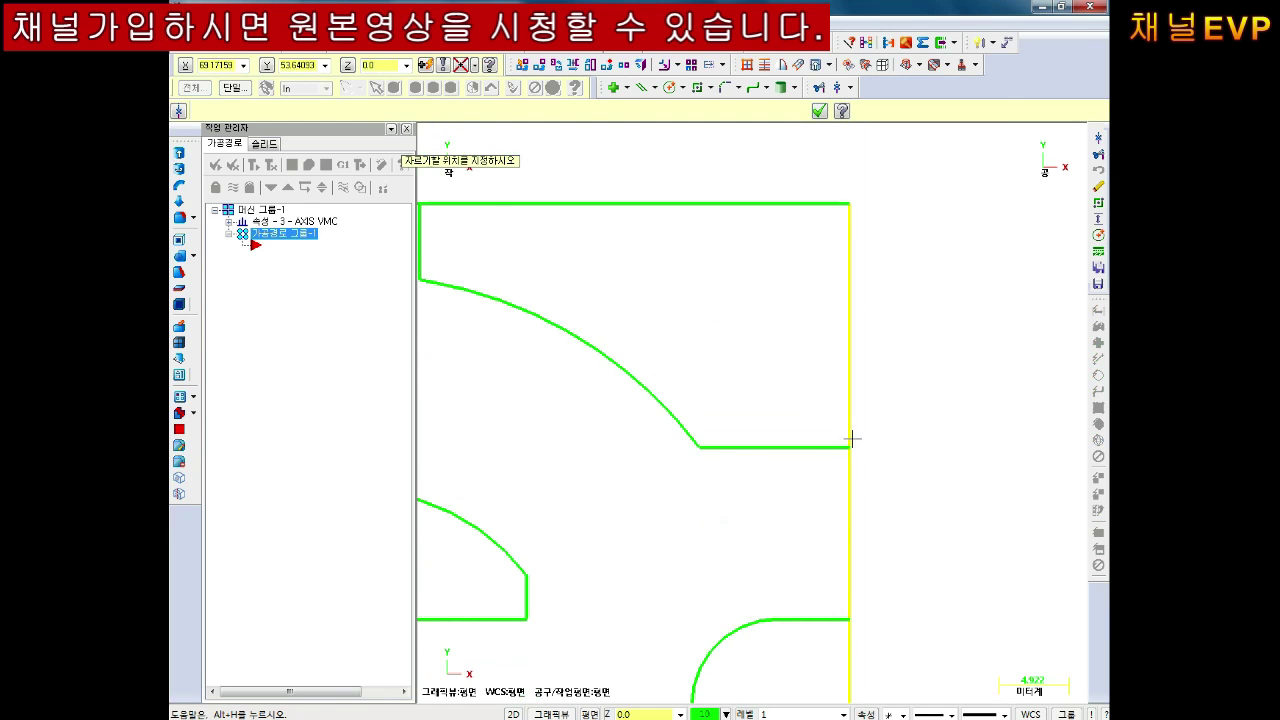
left_click(847, 447)
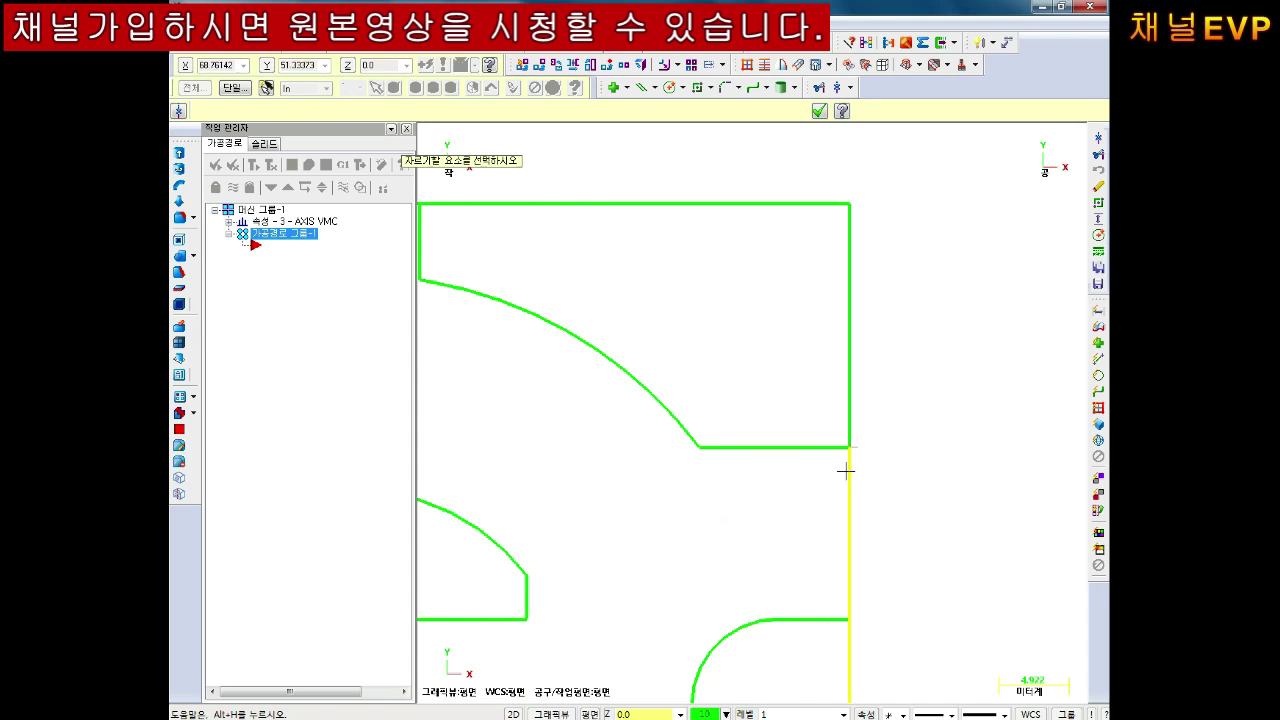
Break the right edge at each remaining junction down to the bottom horizontal edge.
middle_click_drag(858, 485, 837, 363)
left_click(795, 378)
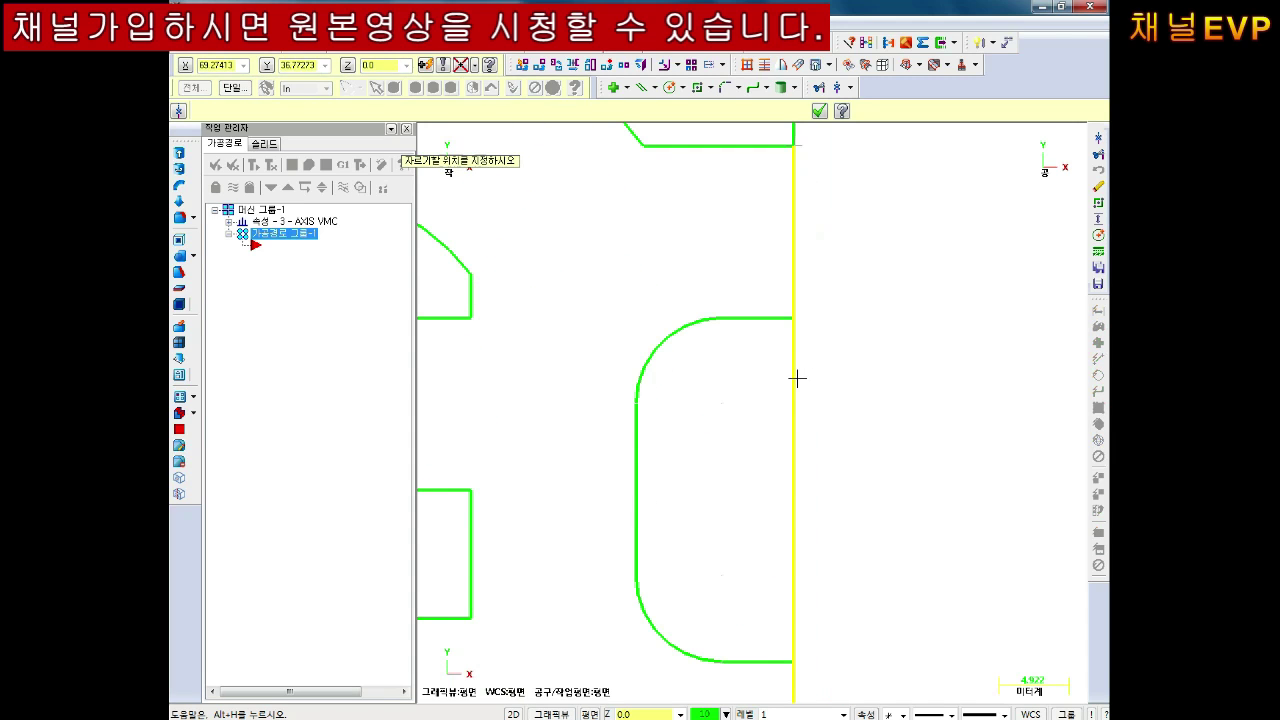
left_click(788, 326)
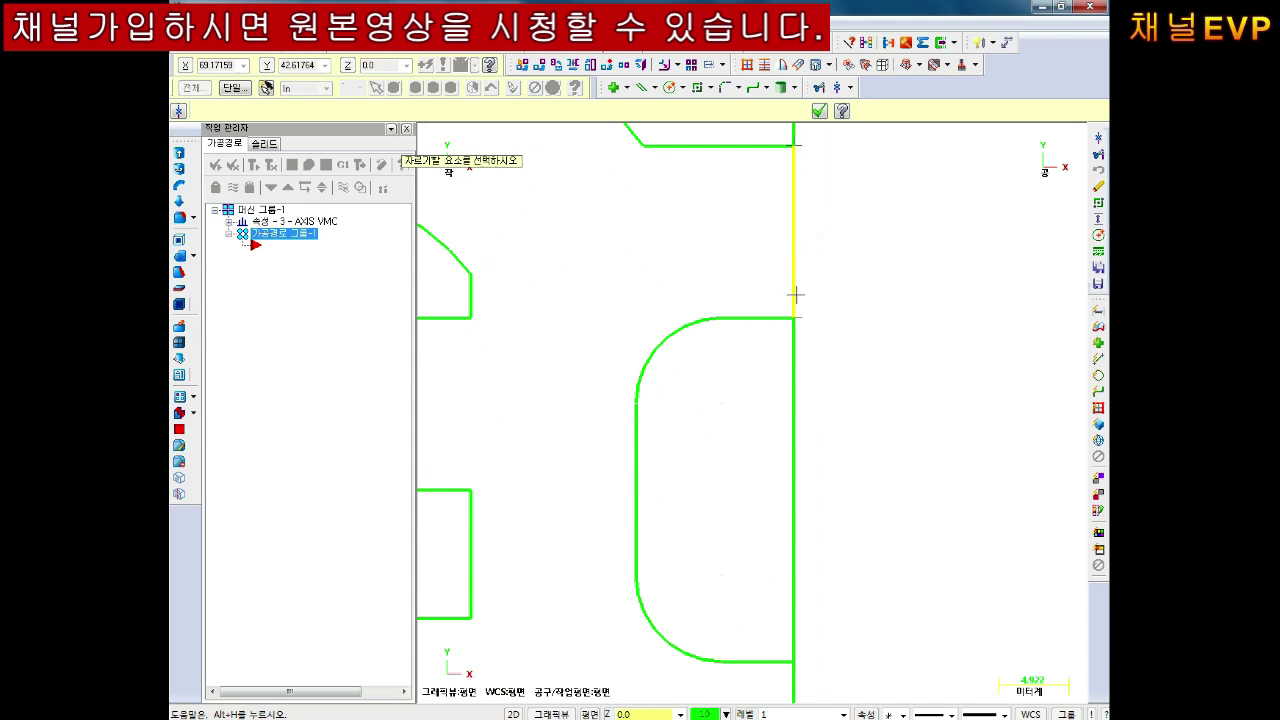
middle_click_drag(795, 294, 808, 383)
left_click(786, 395)
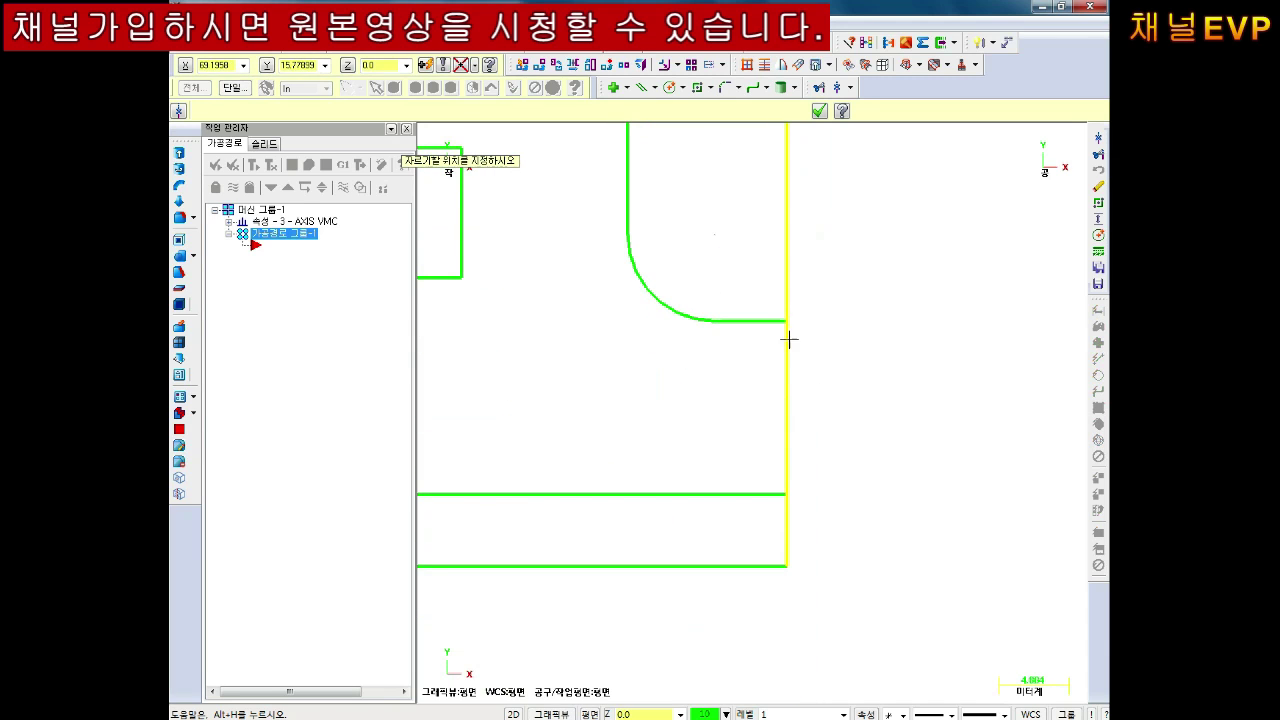
left_click(789, 340)
left_click(792, 439)
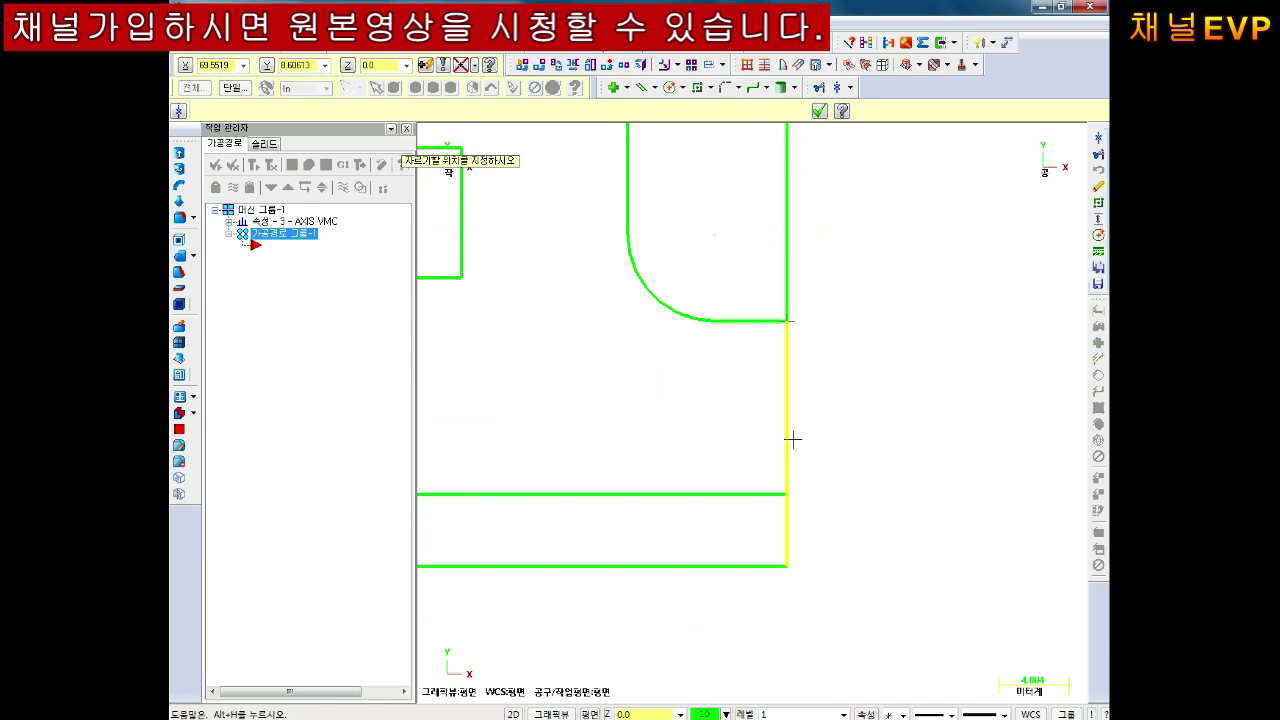
left_click(791, 494)
scroll(795, 383, "down", 3)
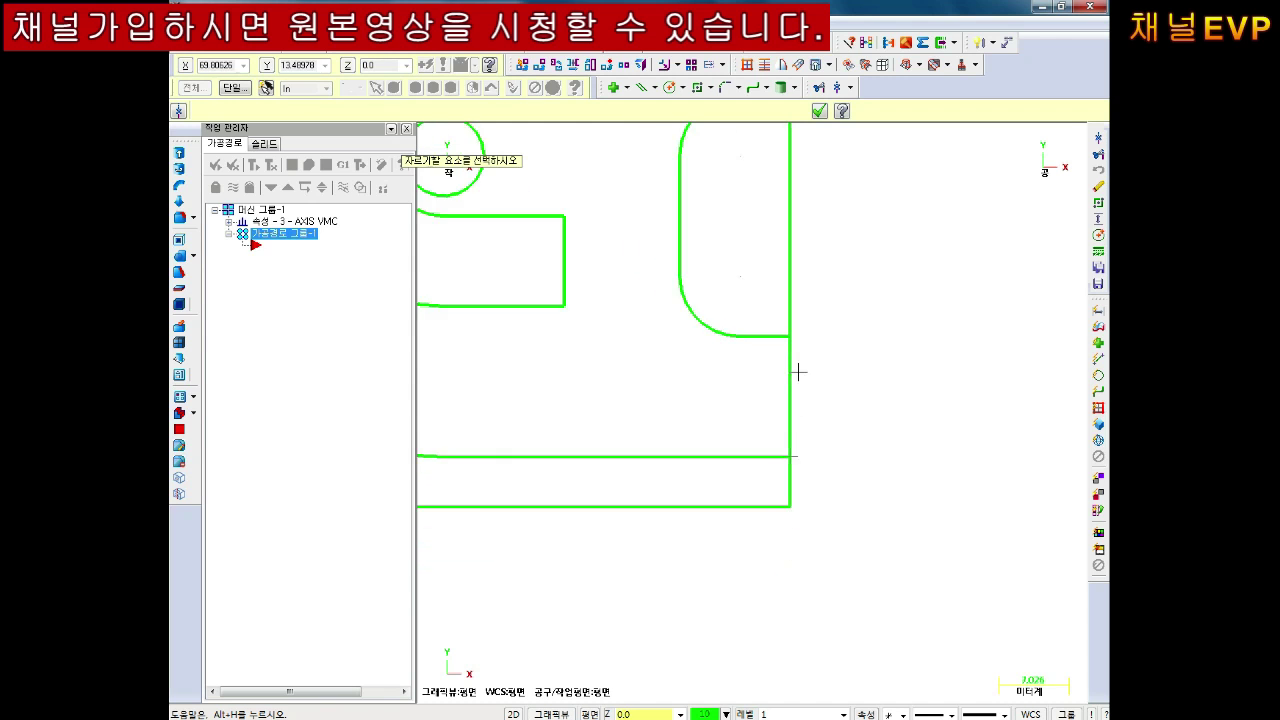
scroll(797, 371, "down", 2)
mouse_move(771, 429)
middle_mouse_down()
mouse_move(772, 479)
mouse_move(861, 485)
middle_mouse_up()
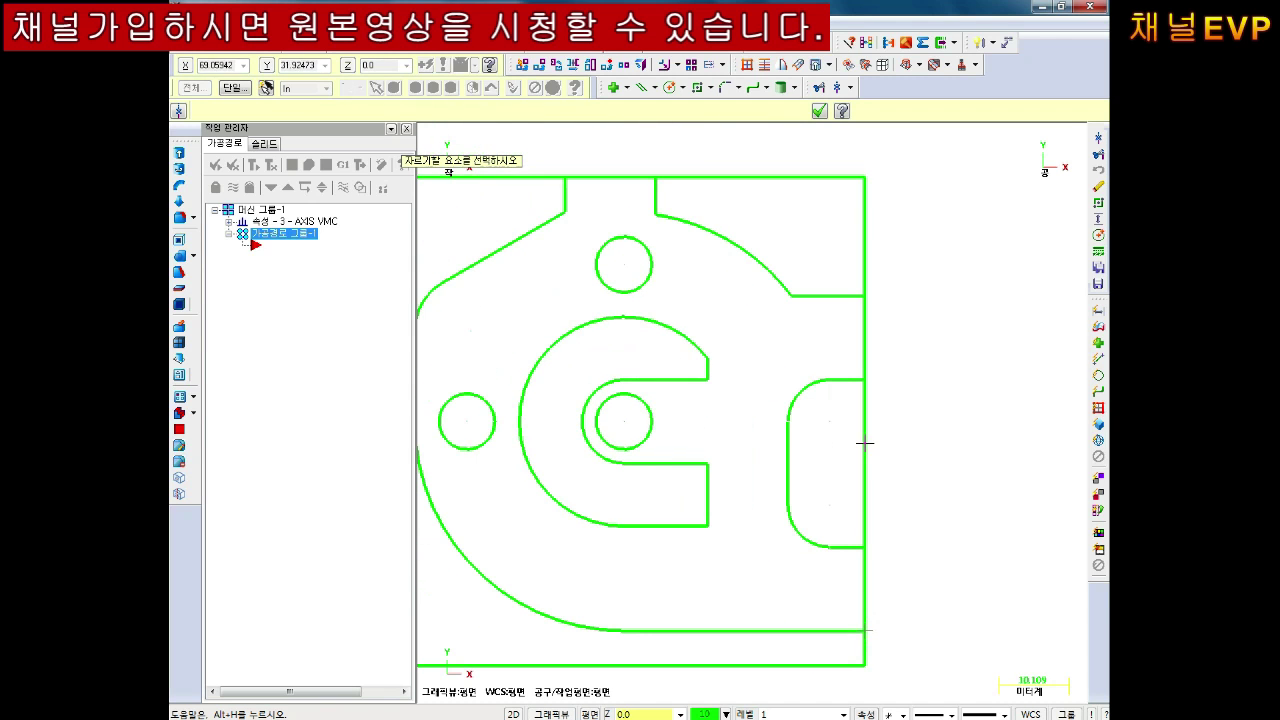
Exit the break function and centre the whole part outline in view.
key("Escape")
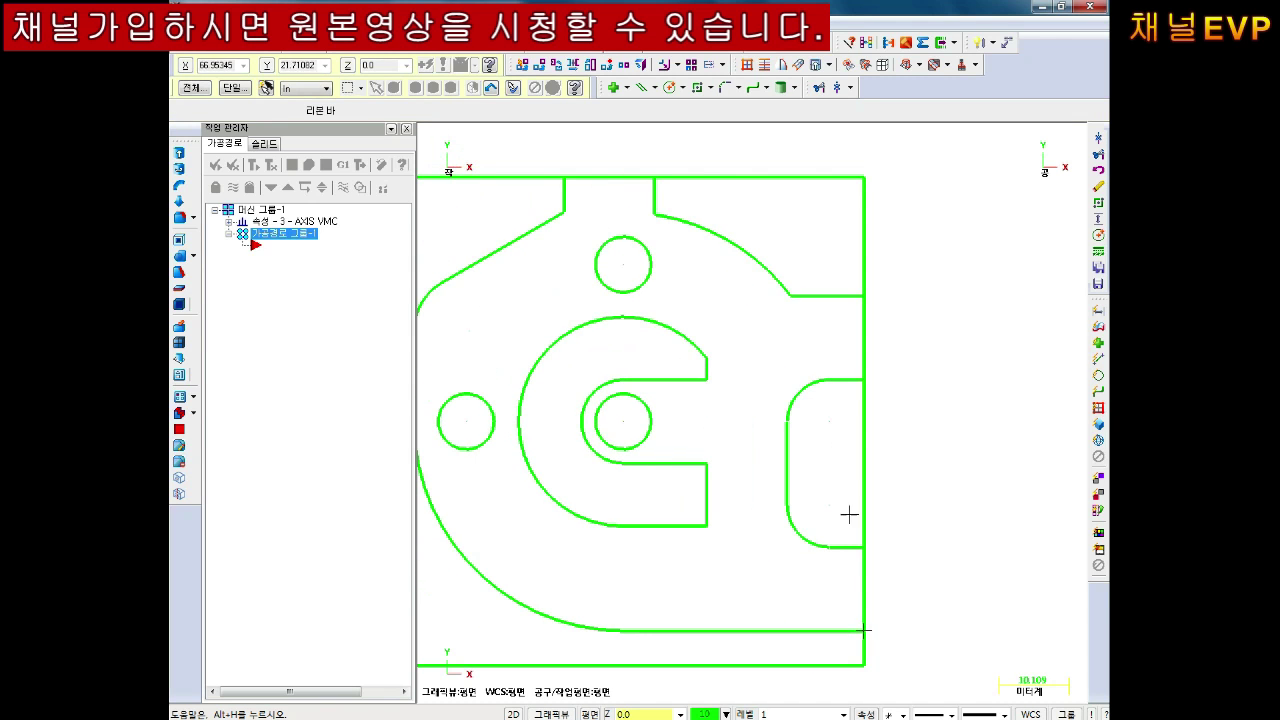
scroll(857, 560, "down", 1)
mouse_move(937, 389)
middle_mouse_down()
mouse_move(820, 349)
mouse_move(828, 373)
mouse_move(842, 352)
middle_mouse_up()
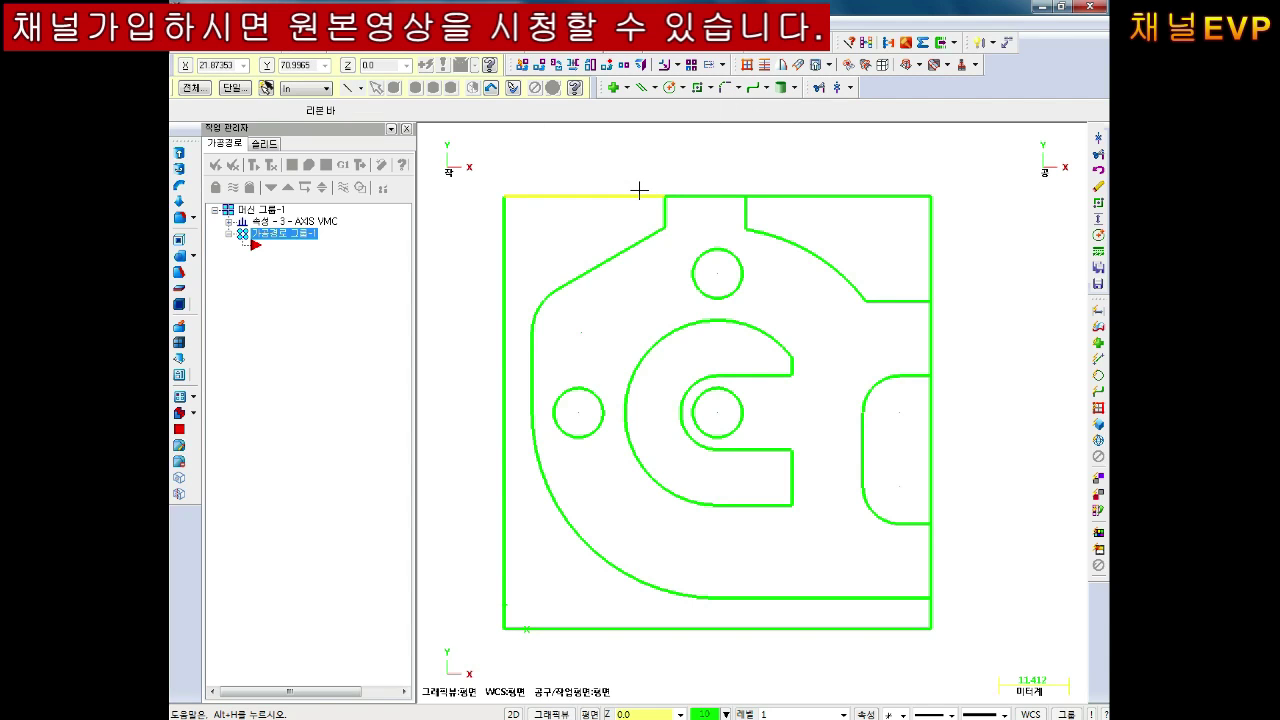
left_click(540, 42)
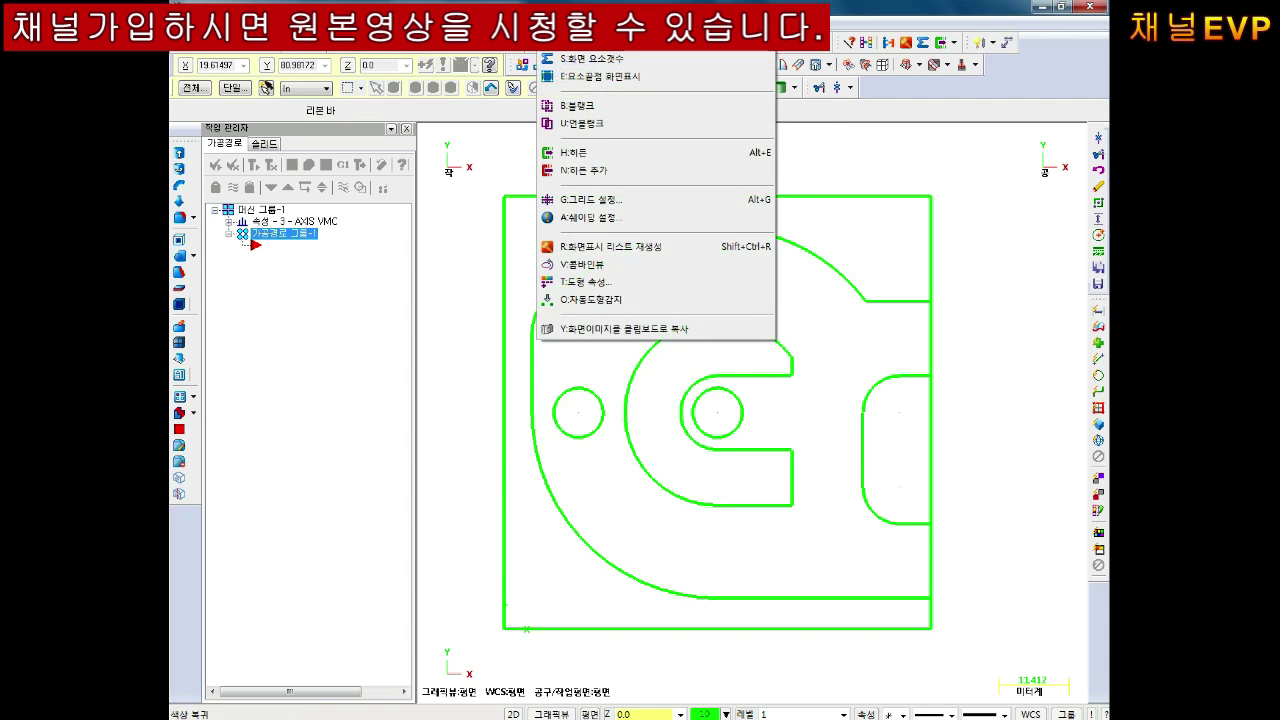
left_click(660, 185)
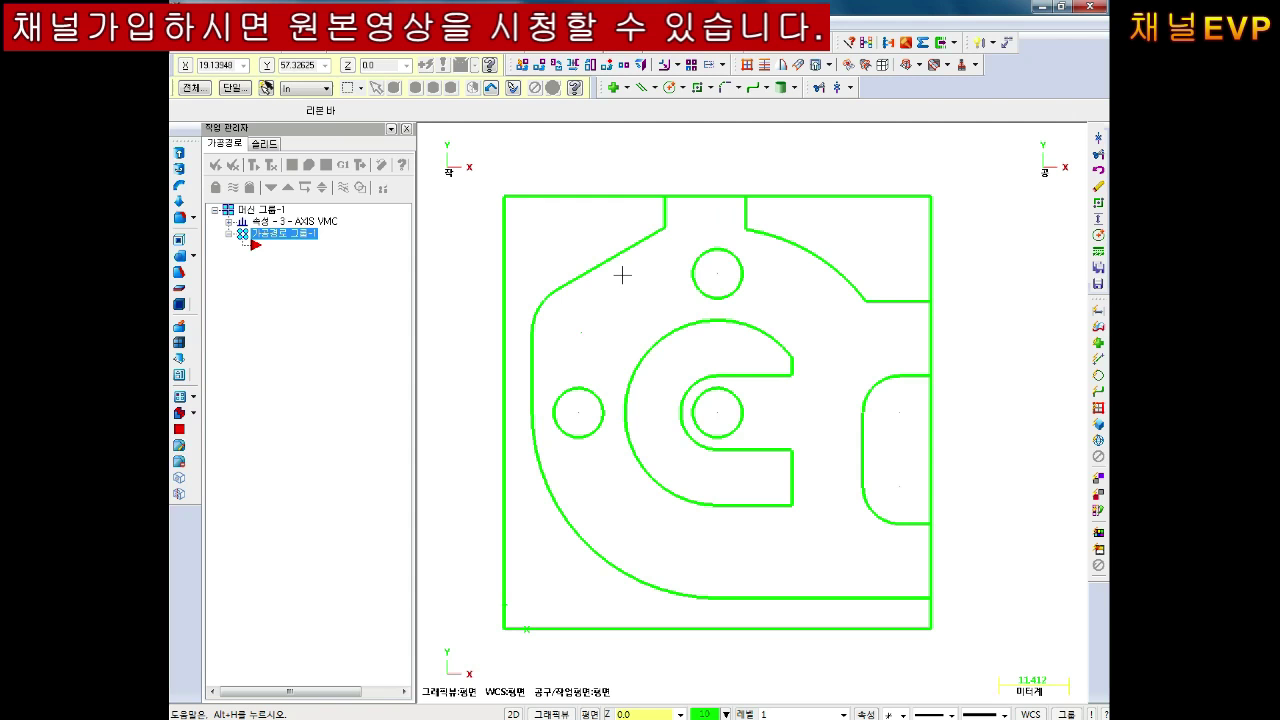
scroll(857, 420, "down", 1)
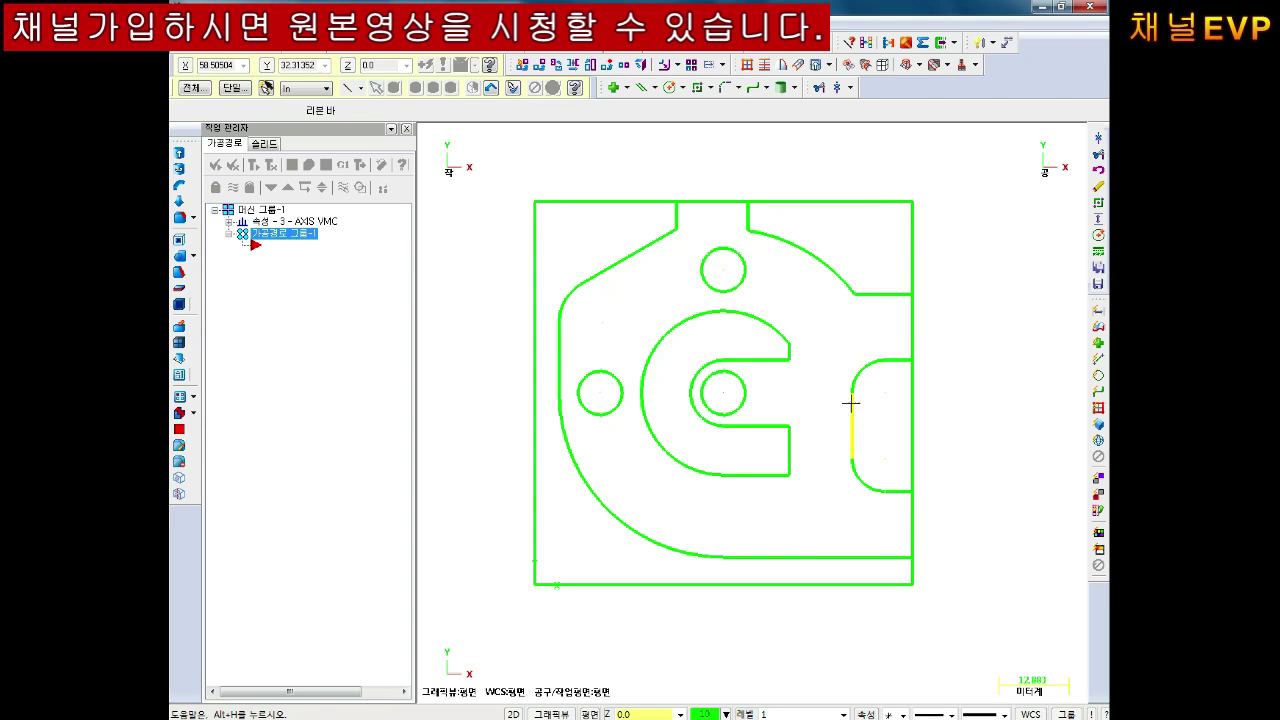
Create a Contour mill toolpath in Toolpath Group-1 with NC name 2022-02-07-1.
right_click(288, 234)
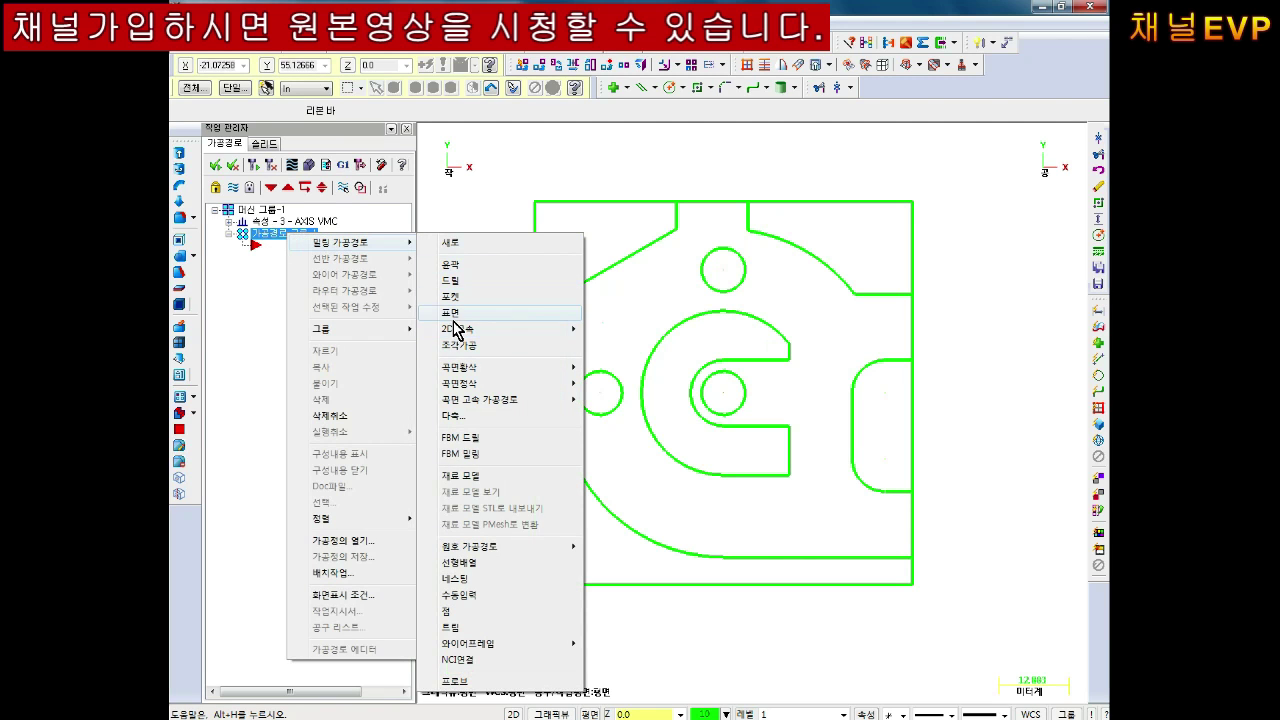
left_click(456, 314)
left_click(578, 197)
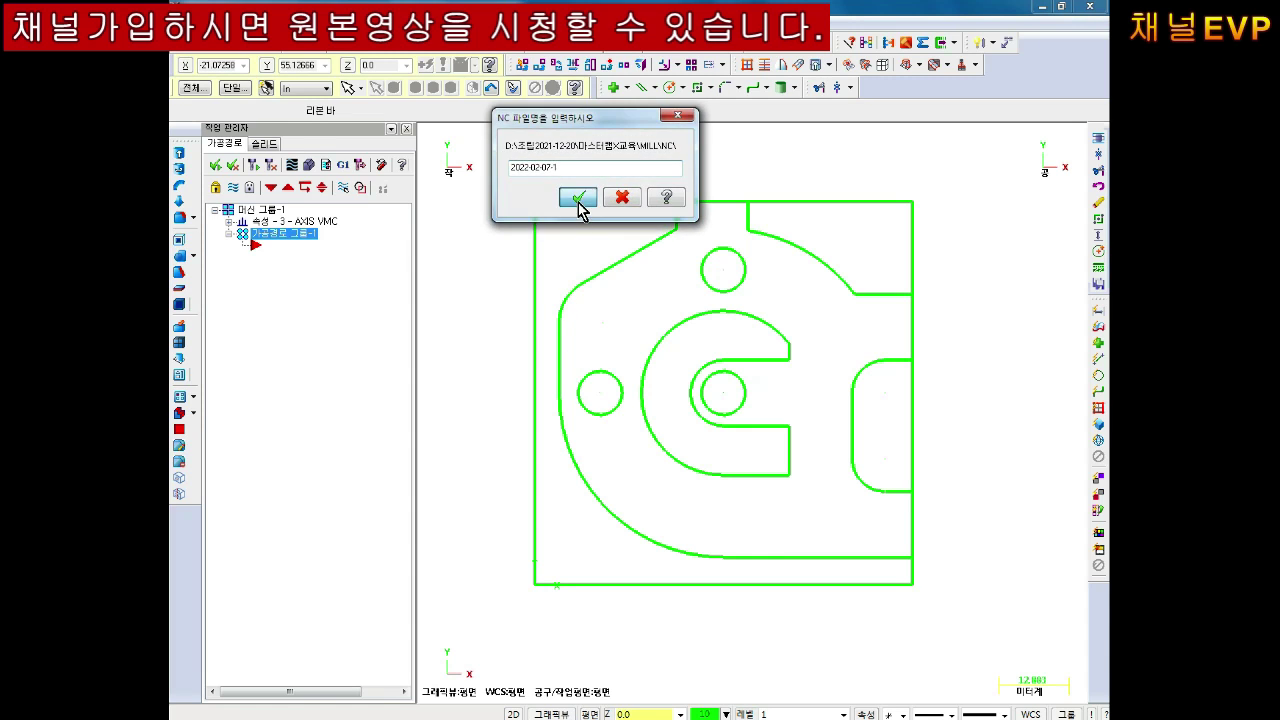
Chain the outer boundary from the left edge through the top edge, reversing the chain direction.
left_click(535, 510)
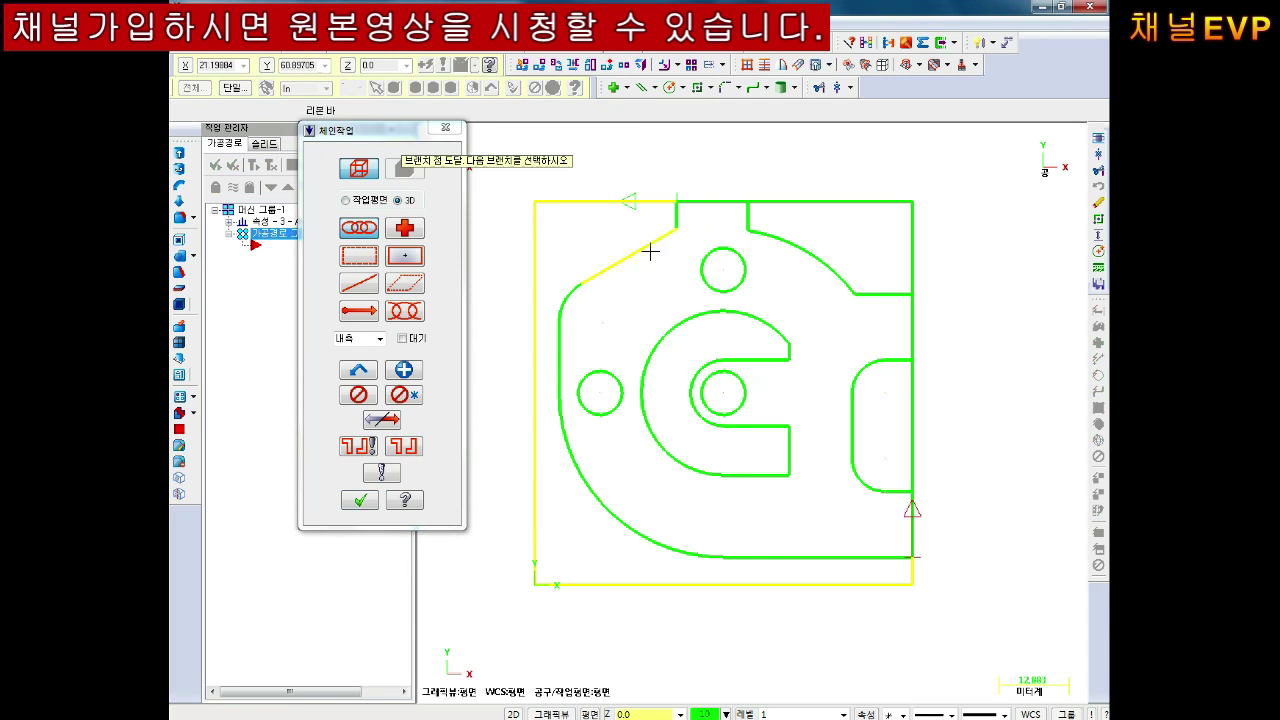
left_click(710, 207)
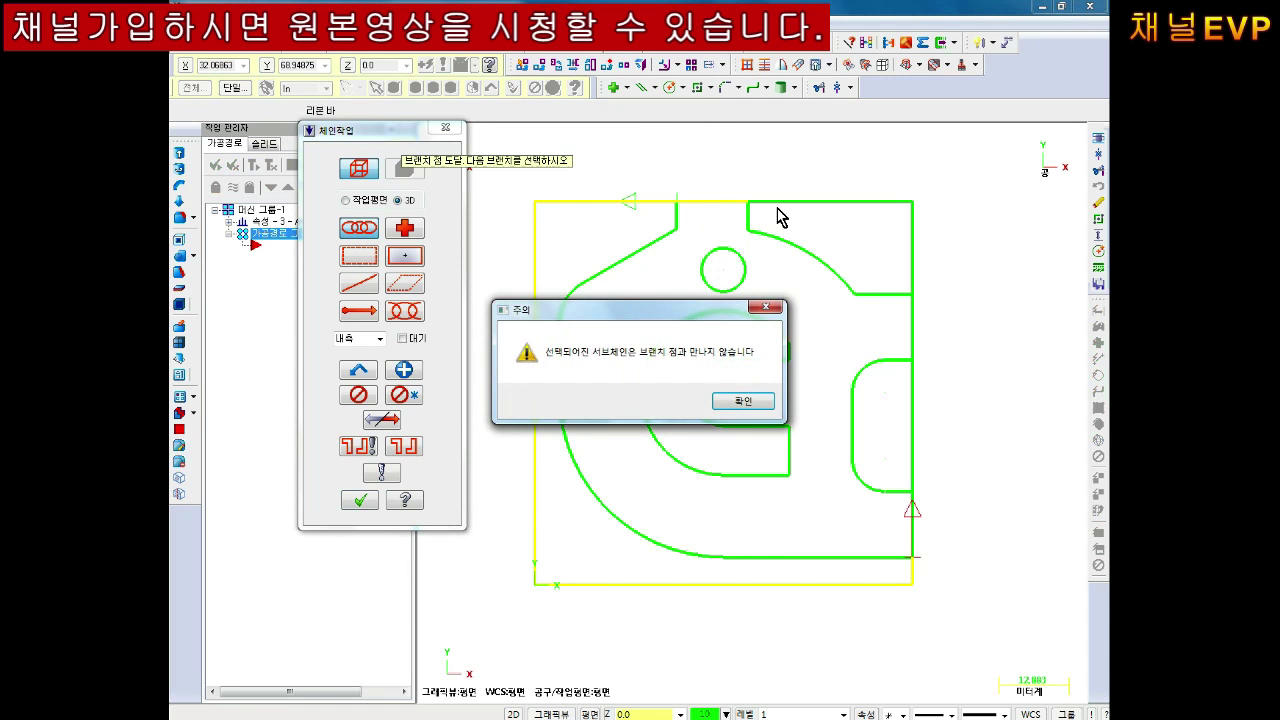
left_click(751, 406)
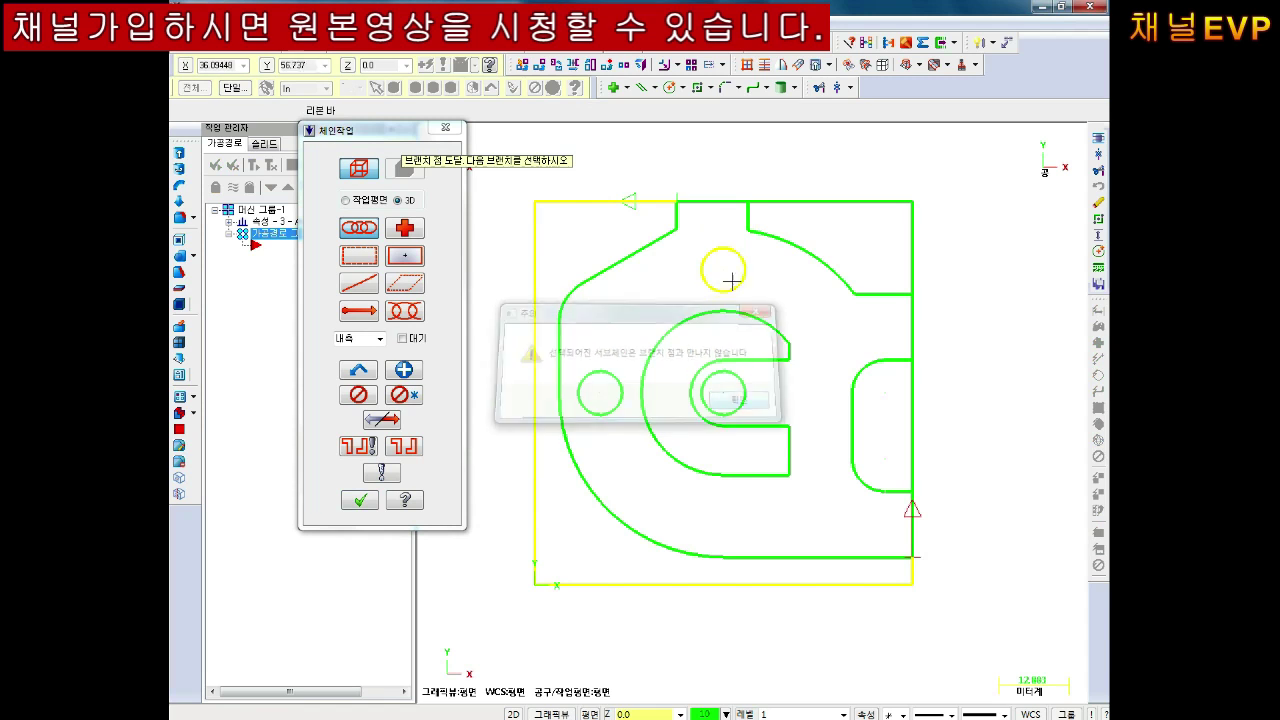
left_click(788, 201)
left_click(757, 403)
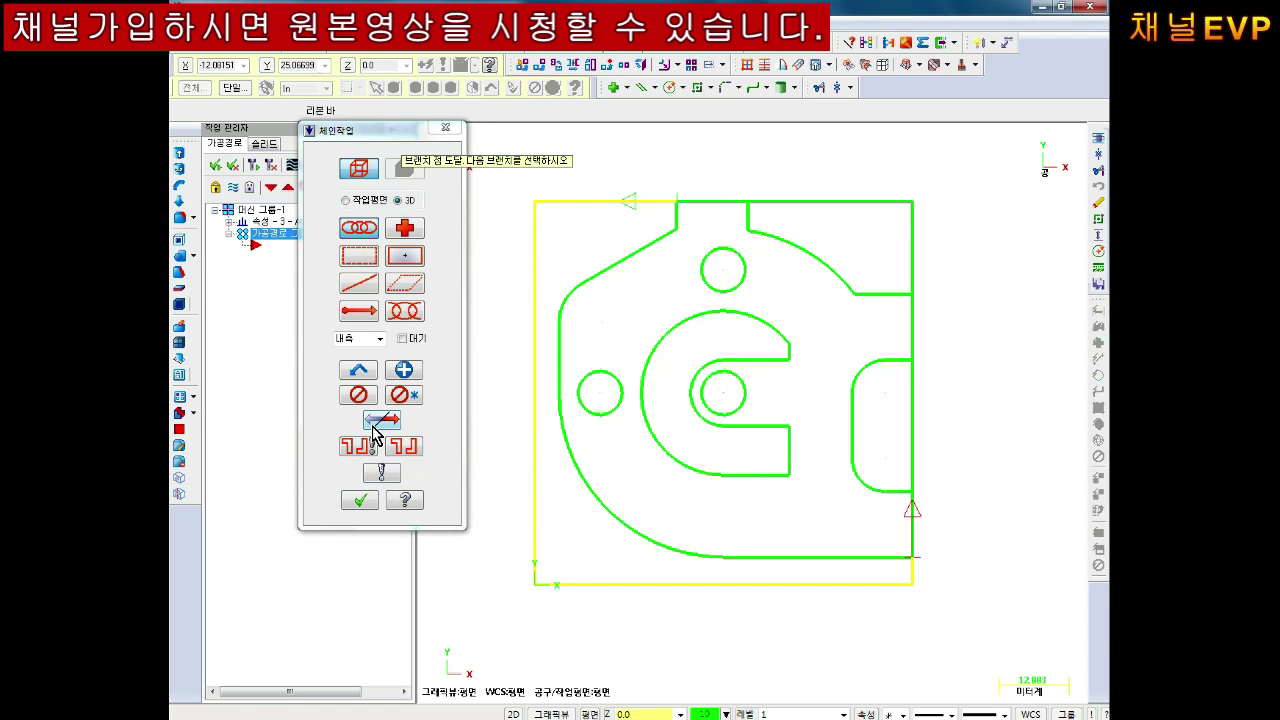